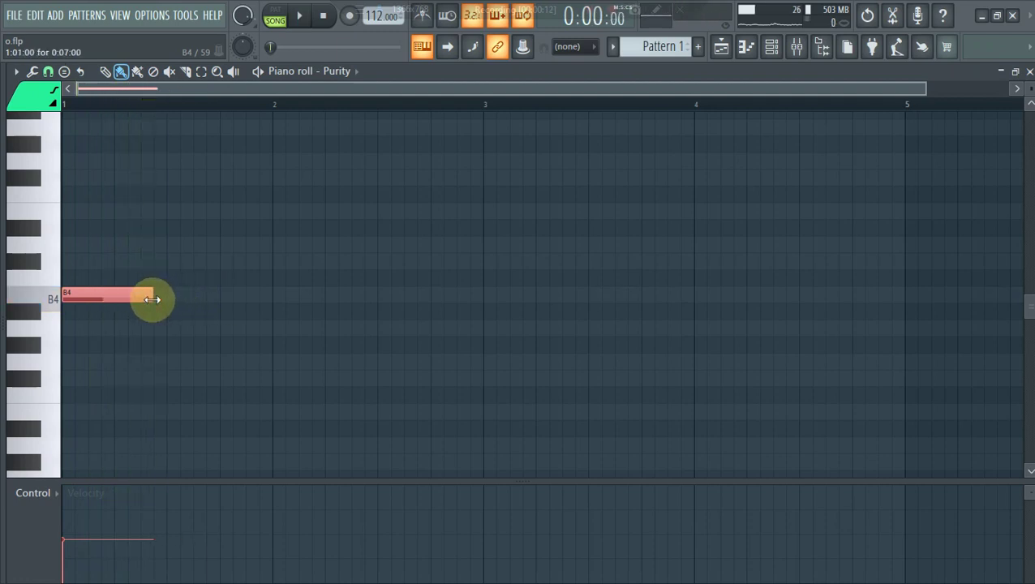
# Add a D5 note right after the B4 note and raise the velocity of both notes to maximum
pyautogui.click(169, 263)
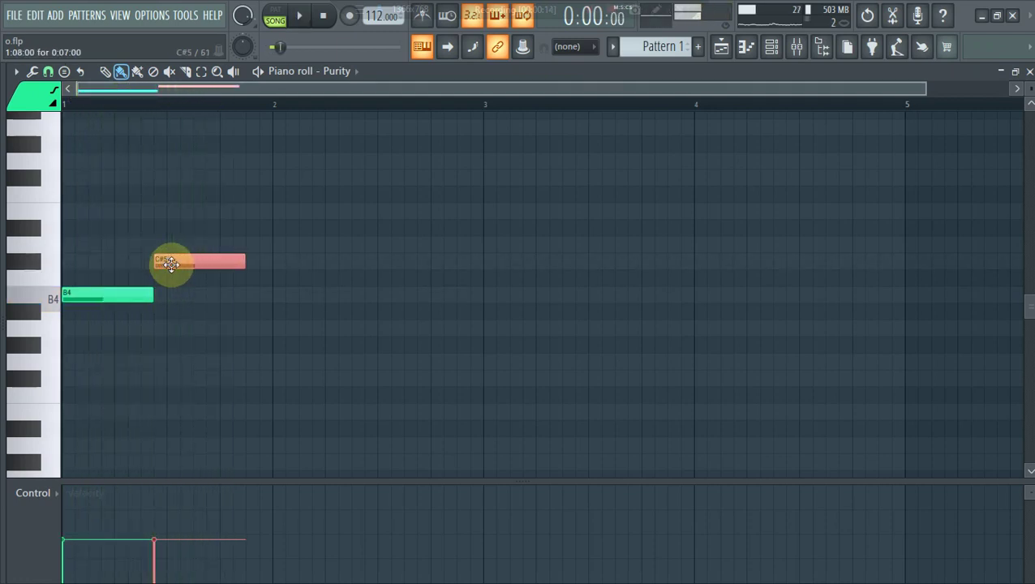
pyautogui.moveTo(173, 265); pyautogui.dragTo(180, 240)
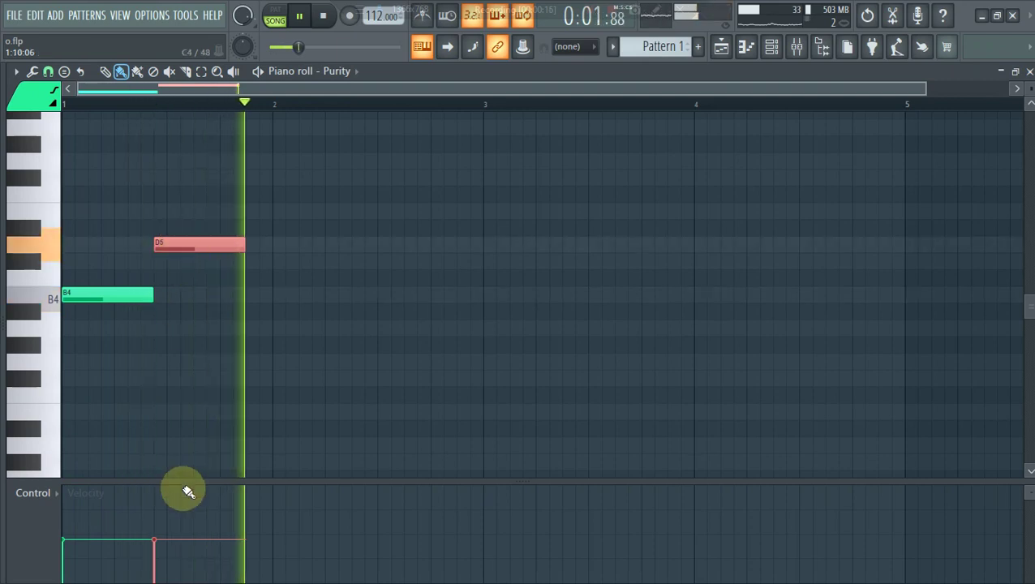
pyautogui.hotkey('ctrl', 'a')
pyautogui.moveTo(103, 501); pyautogui.dragTo(117, 448)
pyautogui.click(117, 445)
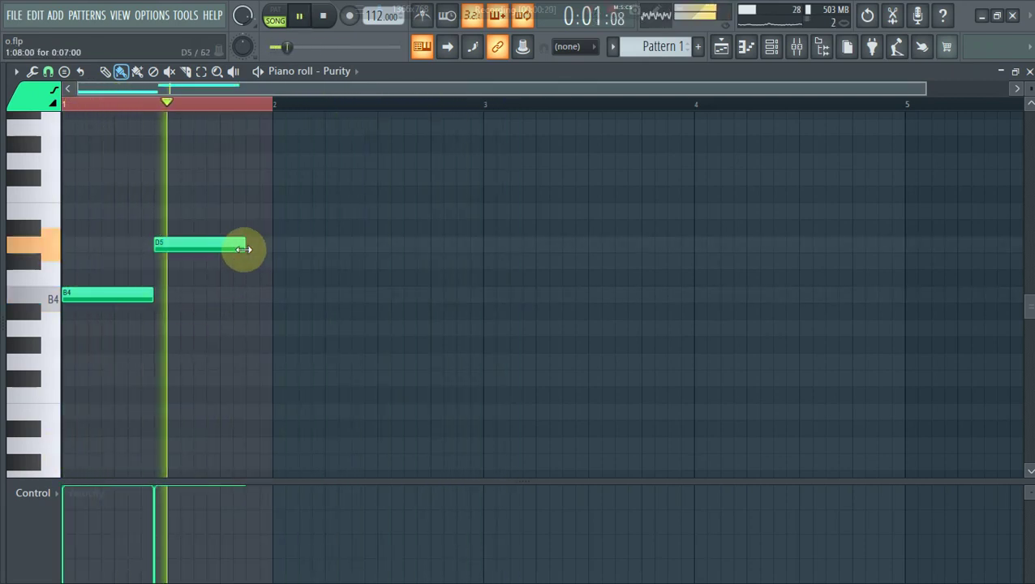
# Extend the D5 note to the end of bar 1 and fill bar 2 with a G4 note followed by an A4 note
pyautogui.moveTo(243, 248); pyautogui.dragTo(273, 244)
pyautogui.click(280, 362)
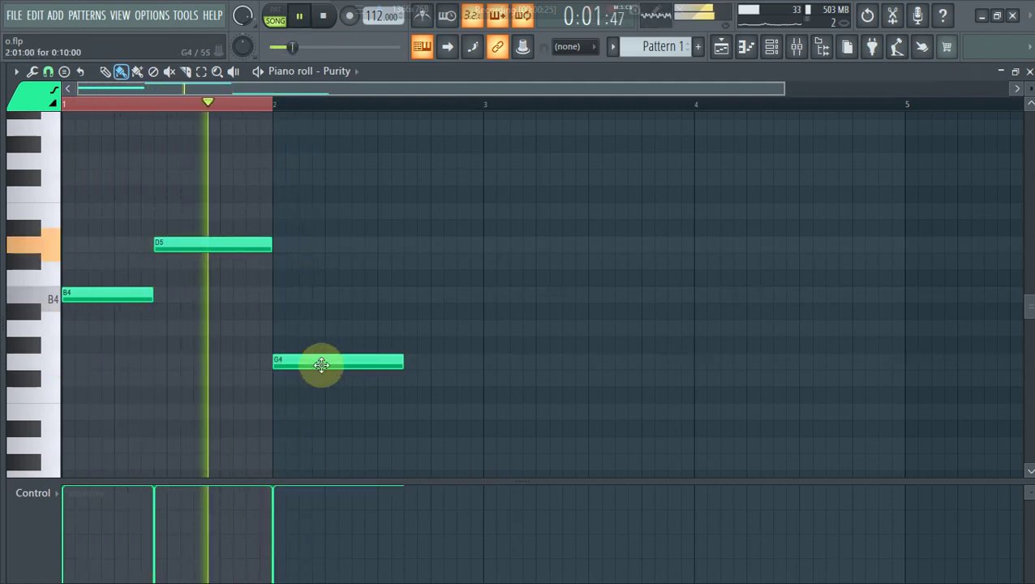
pyautogui.click(406, 330)
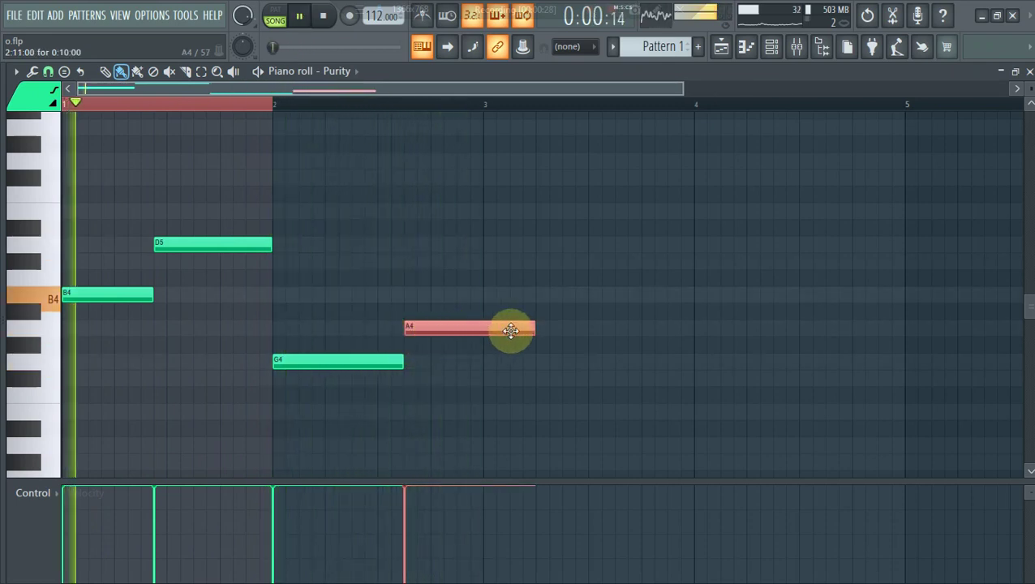
pyautogui.press('space')
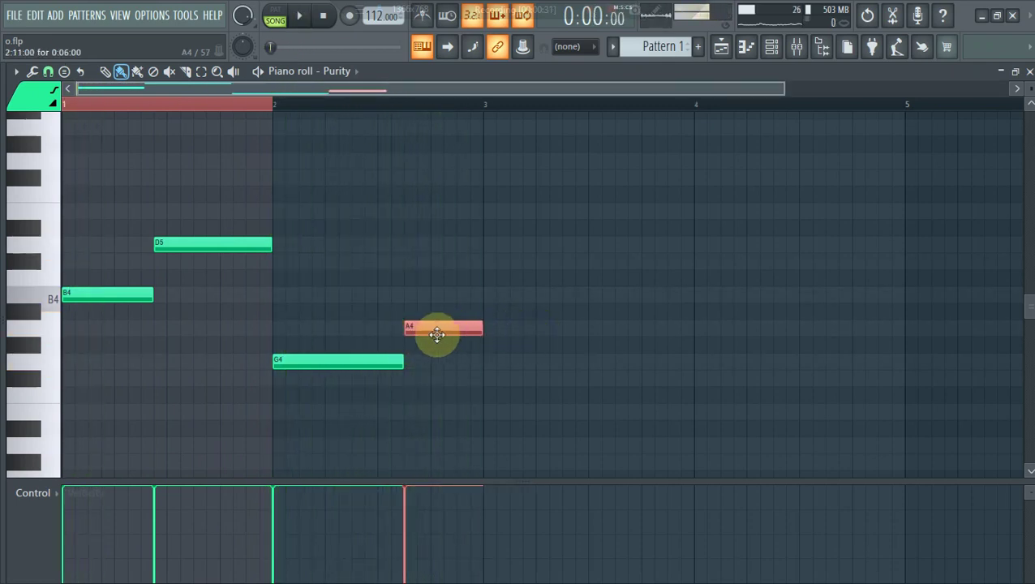
# Duplicate the two-bar root note sequence into bars 3 and 4 and play it back
pyautogui.hotkey('ctrl', 'a')
pyautogui.moveTo(430, 330); pyautogui.dragTo(850, 343)
pyautogui.press('space')
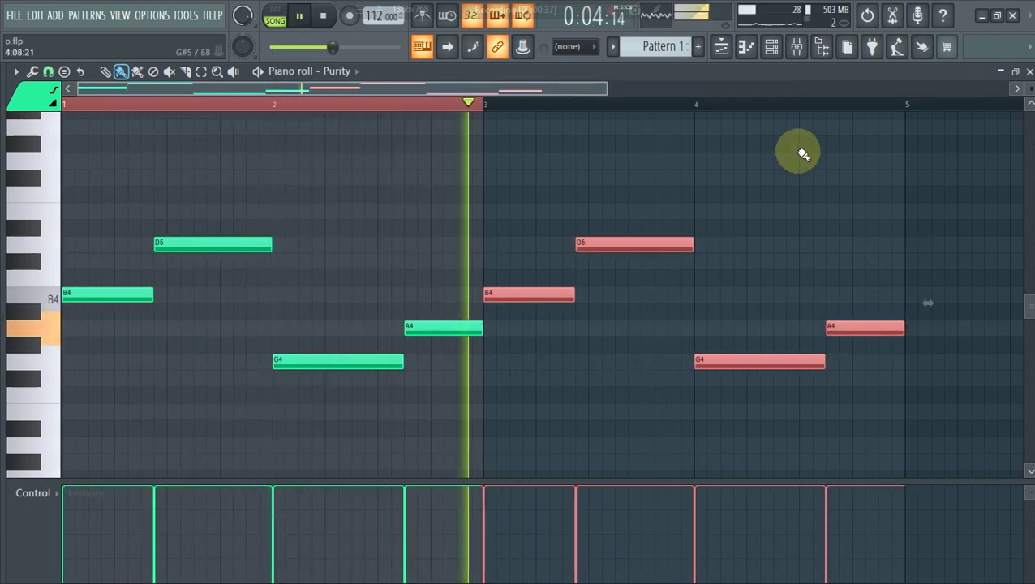
# Copy the Purity channel's notes into the Lounge Lizard EP-4 channel and open that channel's piano roll
pyautogui.click(772, 46)
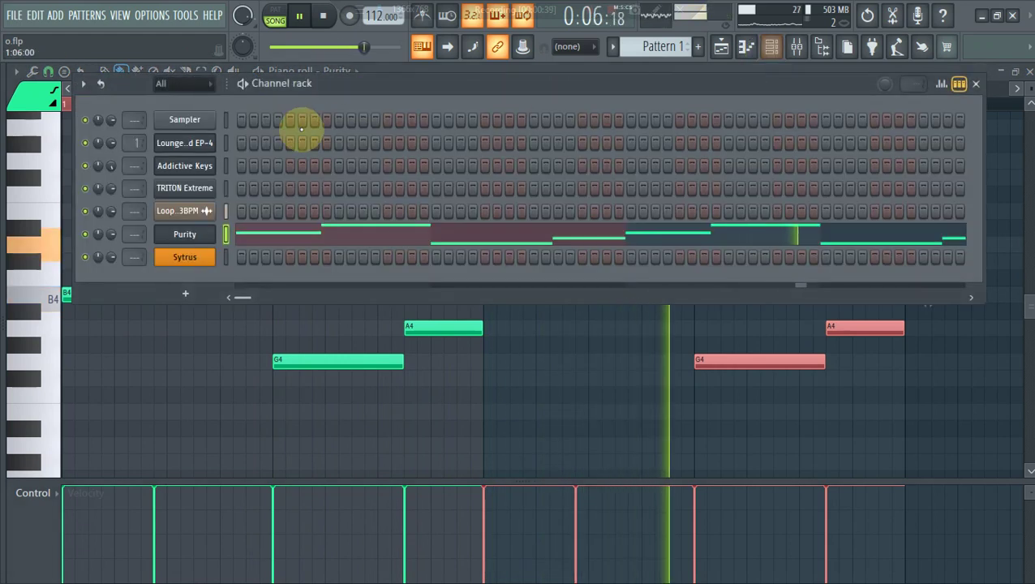
pyautogui.rightClick(219, 229)
pyautogui.click(389, 247)
pyautogui.rightClick(195, 154)
pyautogui.click(369, 172)
pyautogui.click(309, 142)
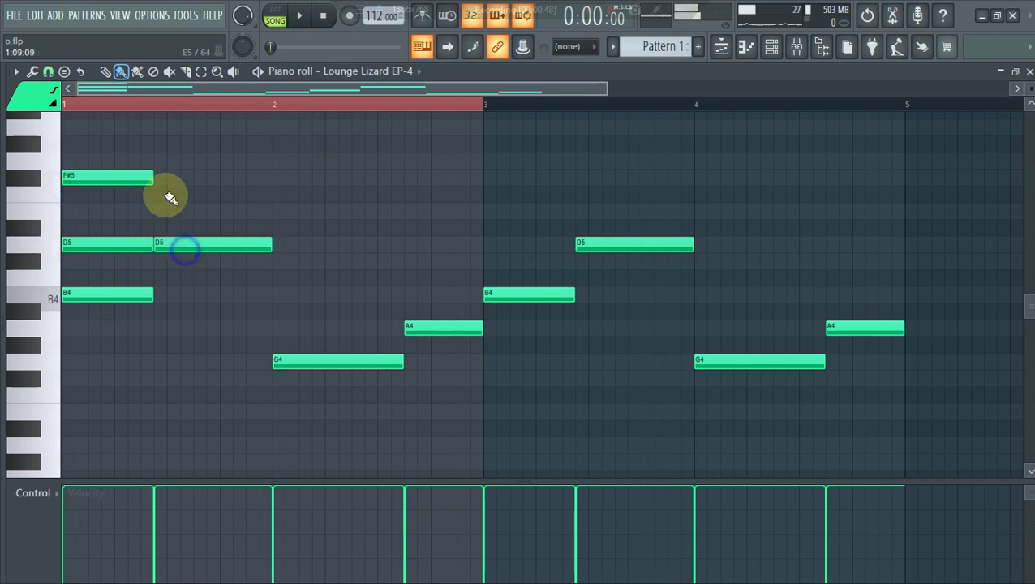
# Build triads on the B4, D5, G4 and A4 roots in bars 1 and 2, and duplicate the chords into bars 3 and 4
pyautogui.click(163, 128)
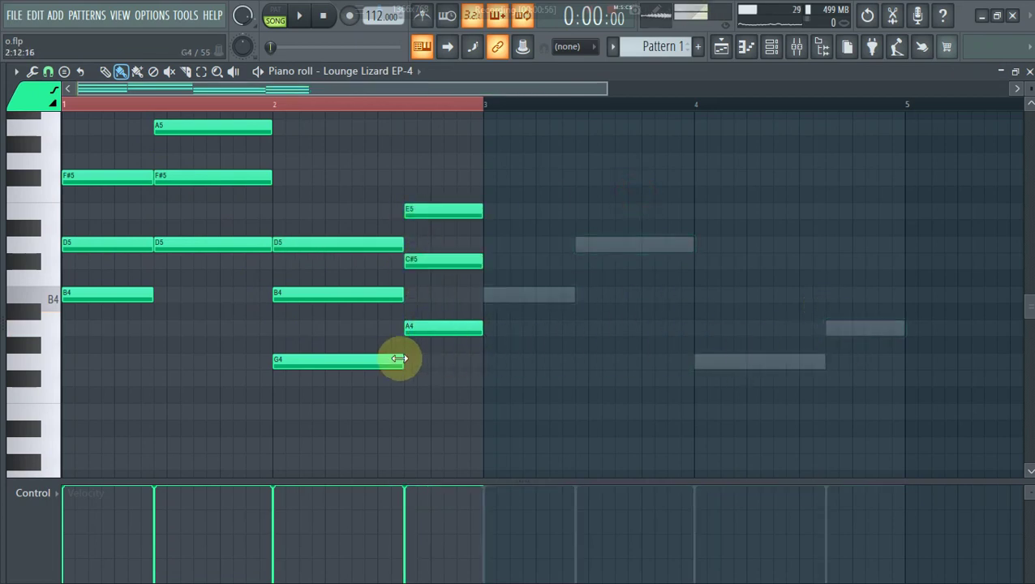
pyautogui.hotkey('ctrl', 'a')
pyautogui.moveTo(376, 363); pyautogui.dragTo(792, 365)
# Lower the velocity of all chord notes to about 50% and apply a slight strum to their start times
pyautogui.hotkey('ctrl', 'a')
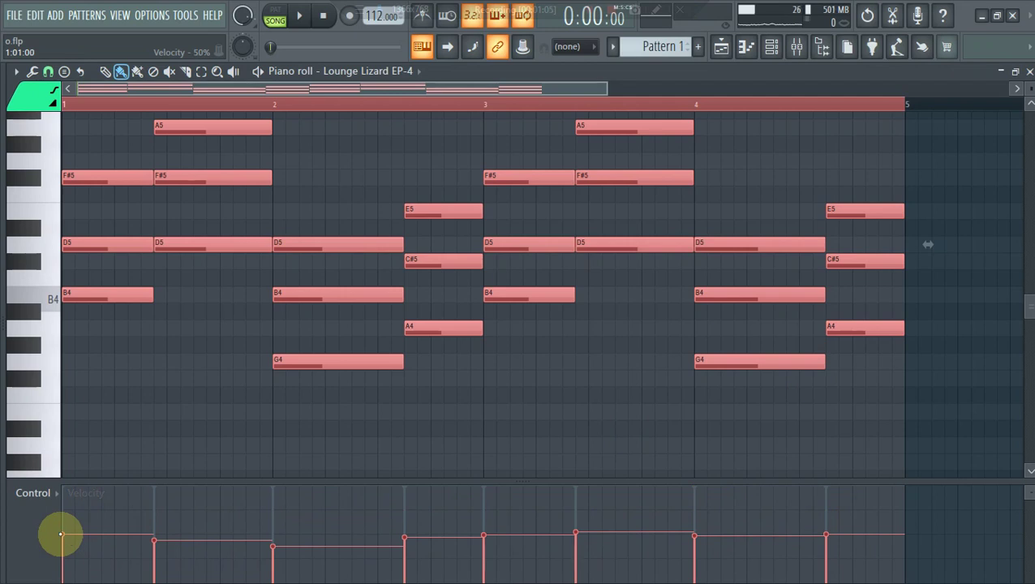
pyautogui.hotkey('alt', 's')
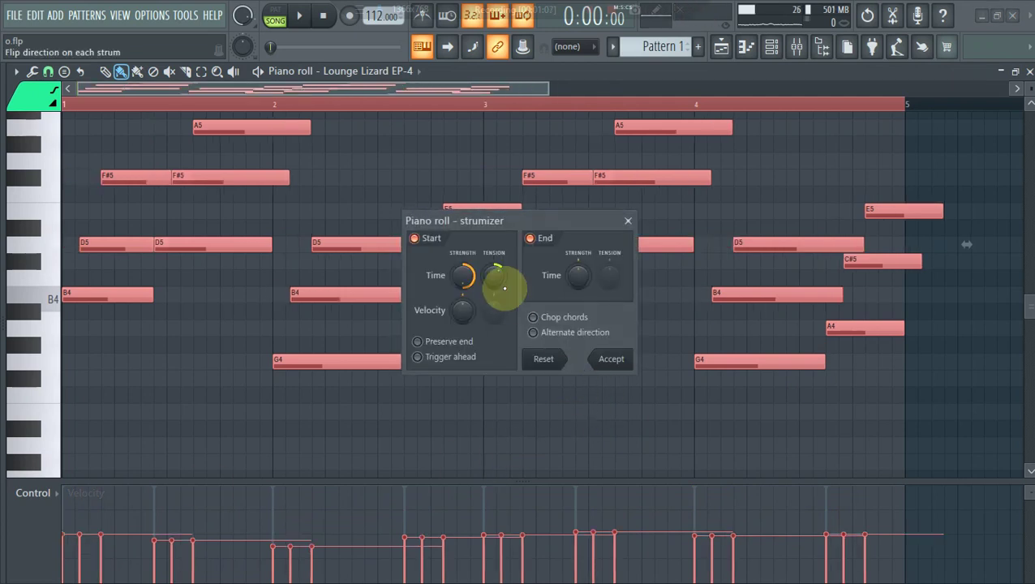
pyautogui.moveTo(464, 278); pyautogui.dragTo(464, 289)
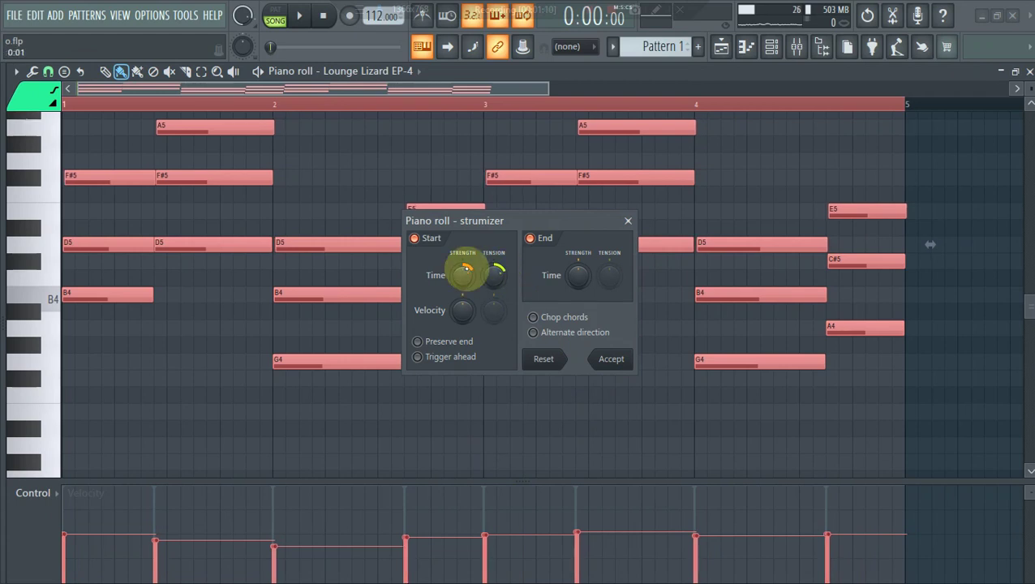
pyautogui.click(610, 358)
# Randomize the velocity and release levels of the chord notes in bipolar mode
pyautogui.hotkey('alt', 'r')
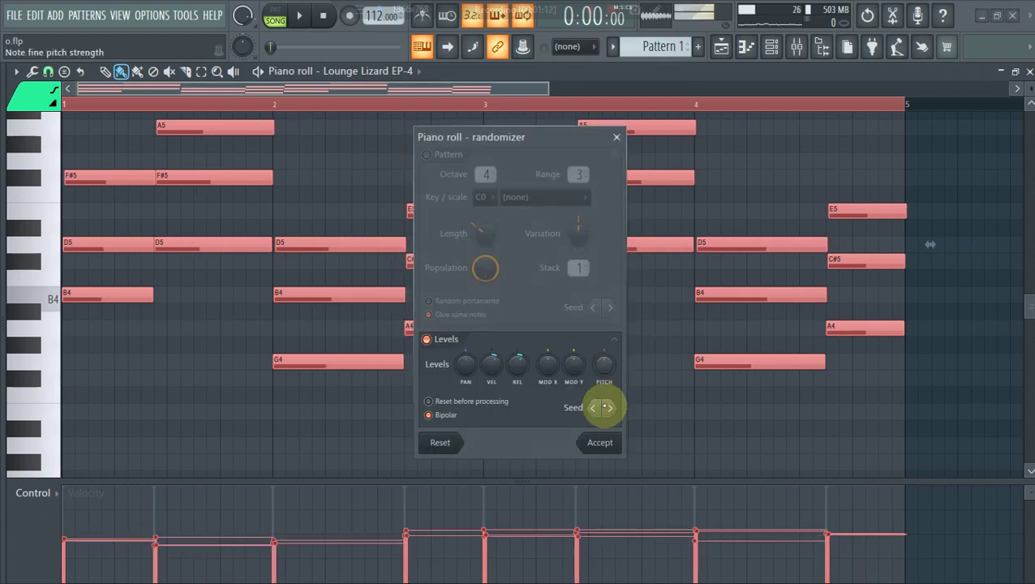
pyautogui.click(601, 446)
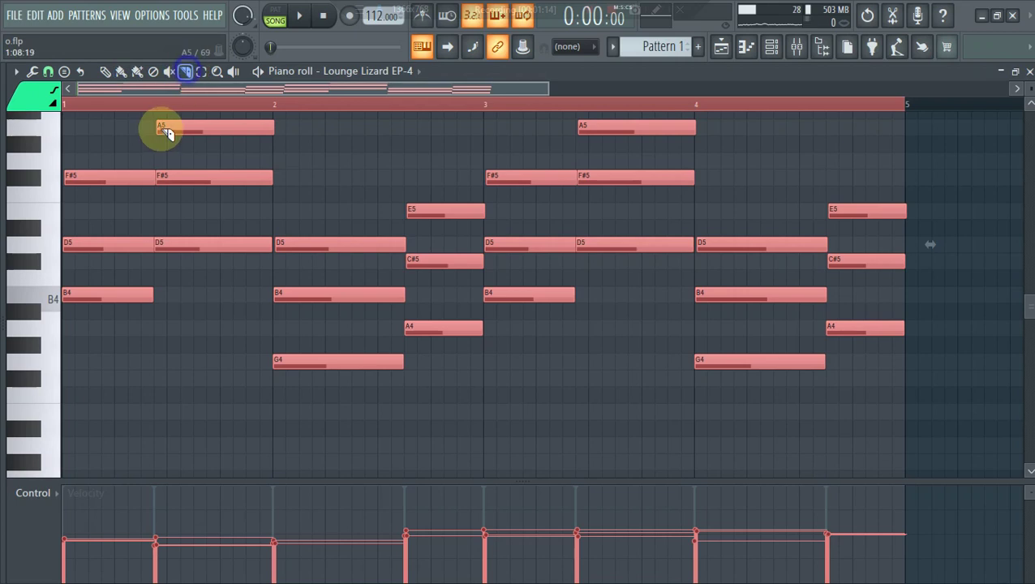
# Trim the chord endings throughout the progression with diagonal slices so the notes end staggered, and play back the result
pyautogui.moveTo(155, 347); pyautogui.dragTo(155, 345)
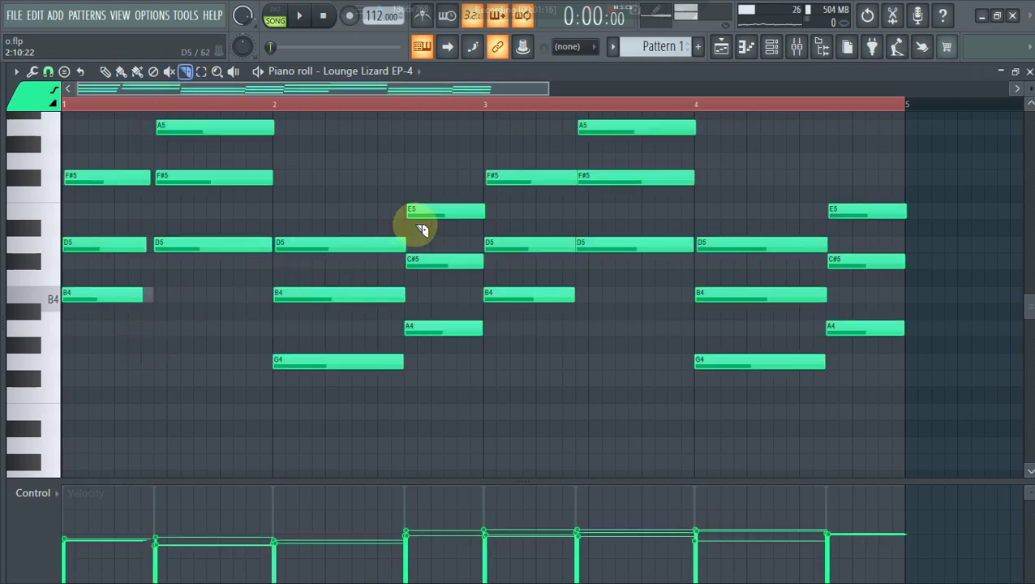
pyautogui.moveTo(408, 192); pyautogui.dragTo(372, 555)
pyautogui.moveTo(1028, 358); pyautogui.dragTo(1025, 303)
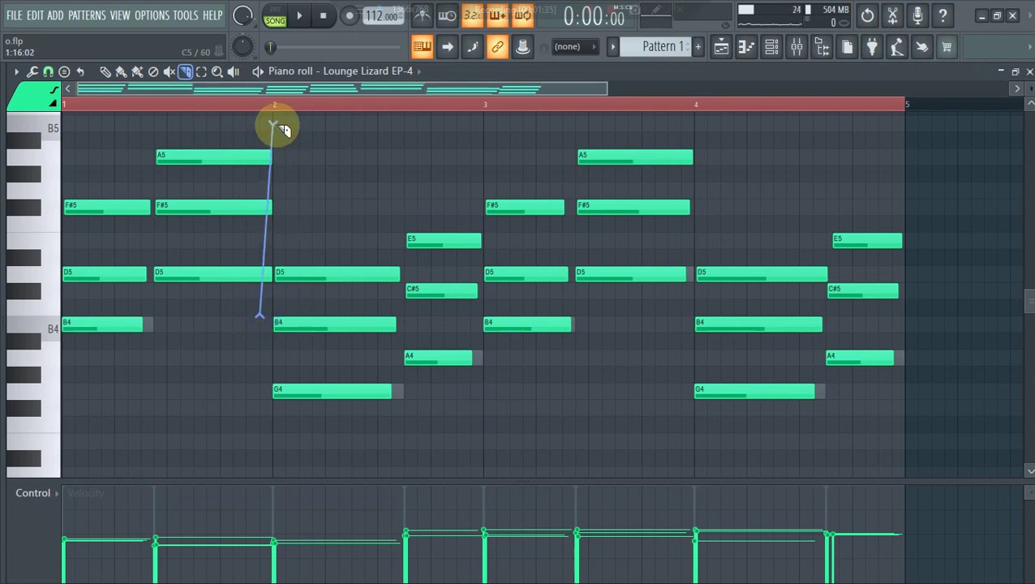
pyautogui.press('space')
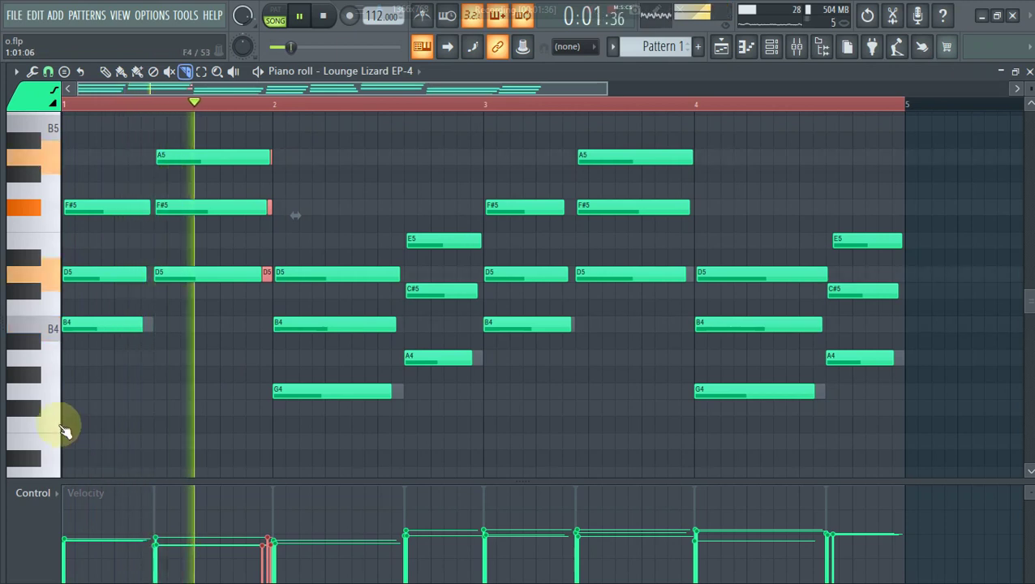
pyautogui.click(121, 72)
pyautogui.press('space')
pyautogui.press('space')
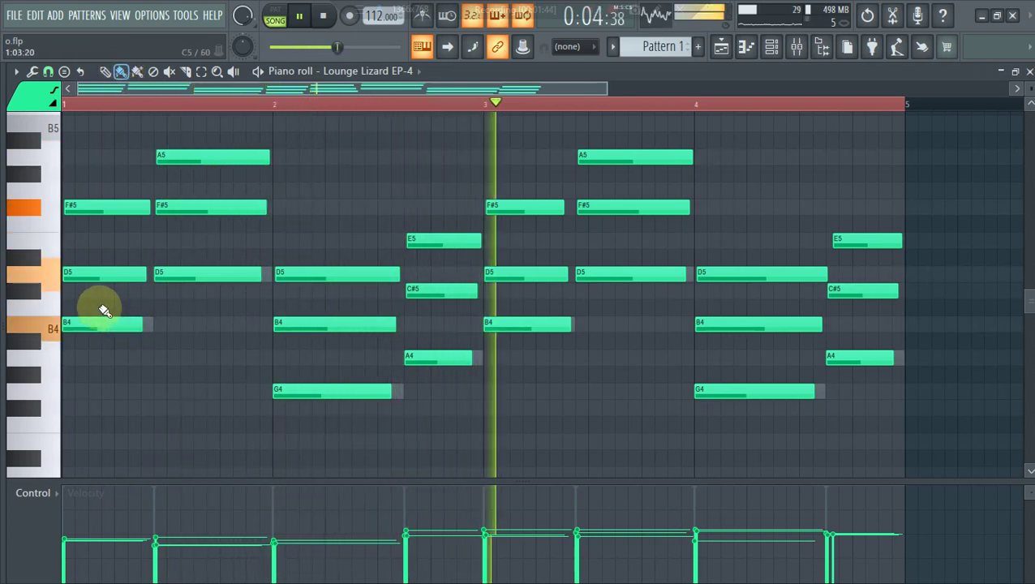
pyautogui.press('space')
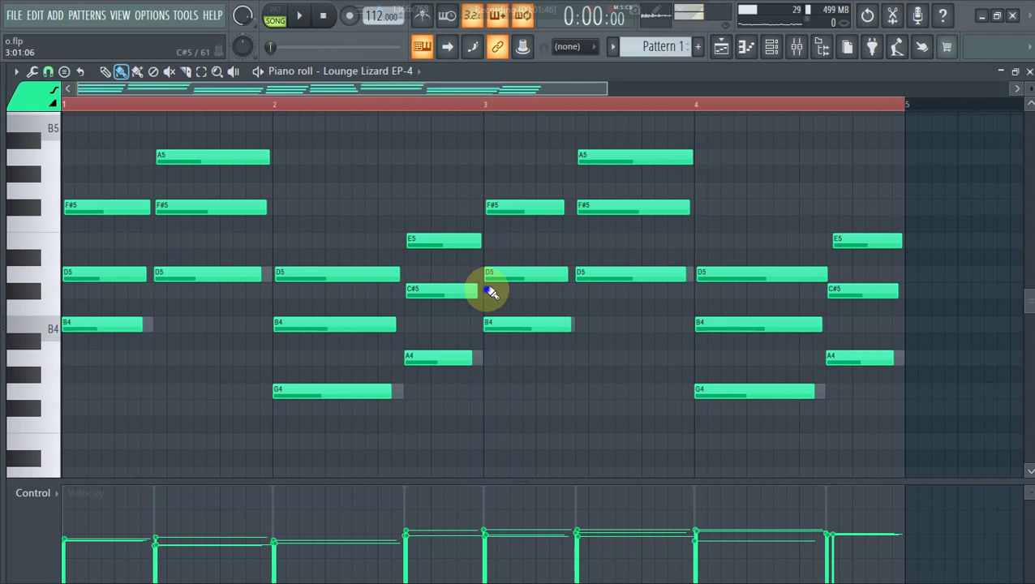
# Add a C#6 note above the first chord of bar 3 and save the project
pyautogui.hotkey('ctrl', 'Up')
pyautogui.scroll(2, 479, 213)
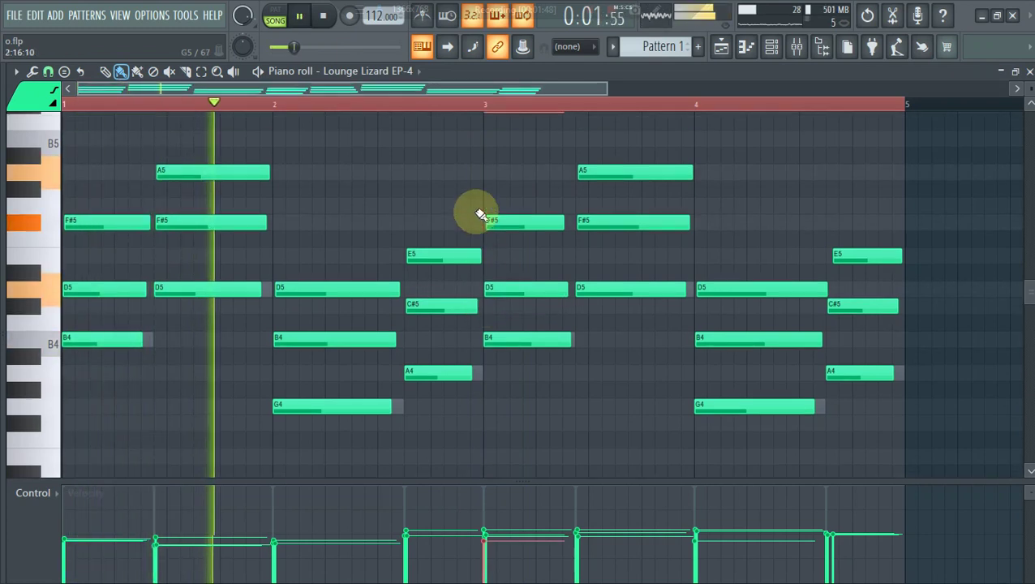
pyautogui.scroll(-2, 480, 214)
pyautogui.hotkey('ctrl', 's')
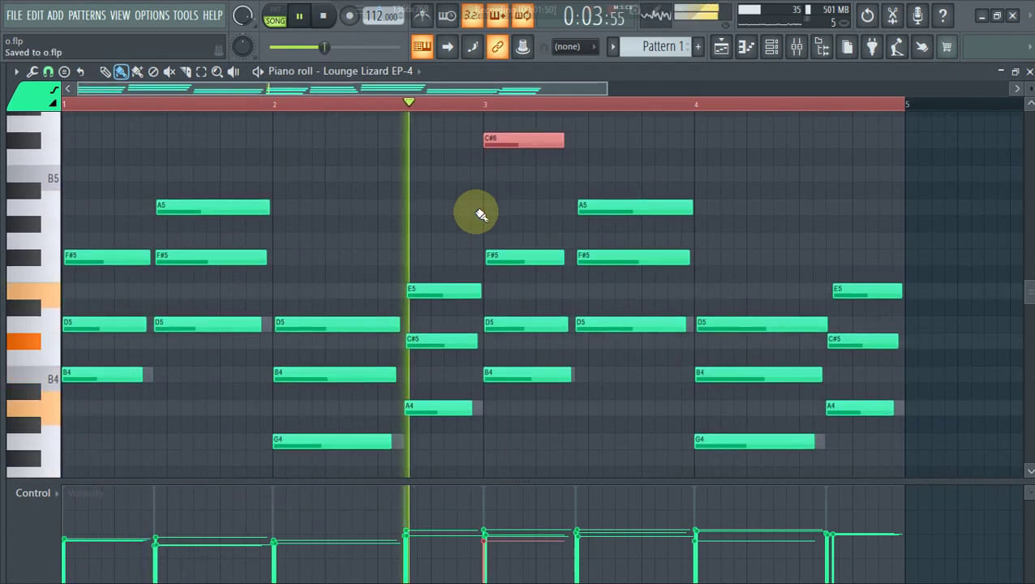
# Lengthen the C#6 note to the end of bar 3 and add another C#6 note above the bar's second chord
pyautogui.press('space')
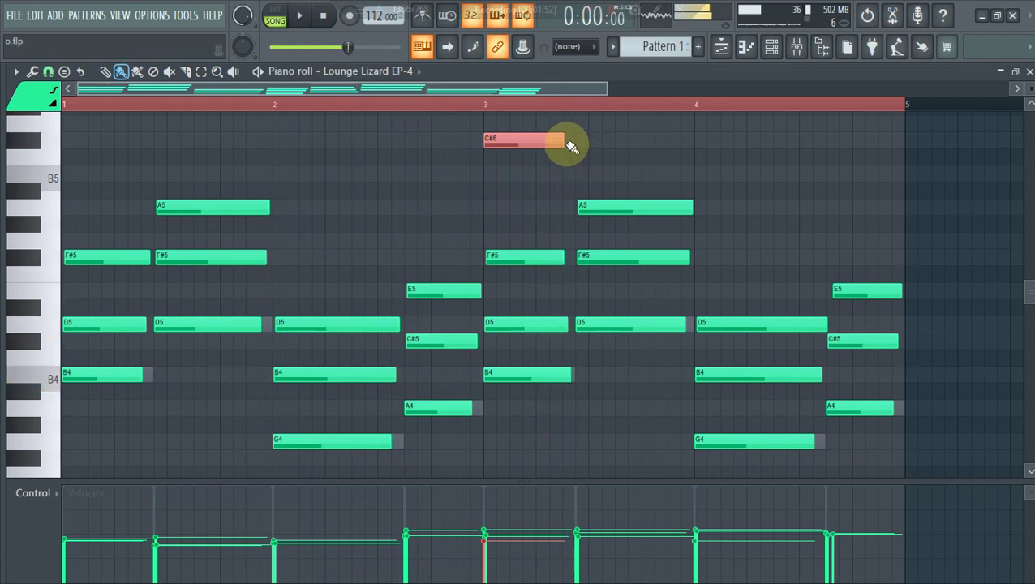
pyautogui.press('space')
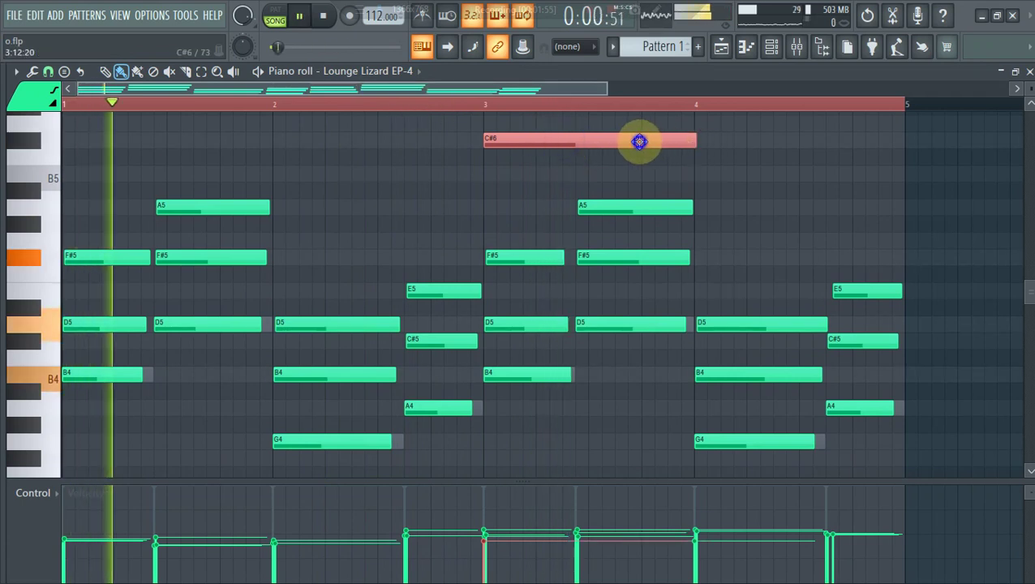
pyautogui.click(580, 340)
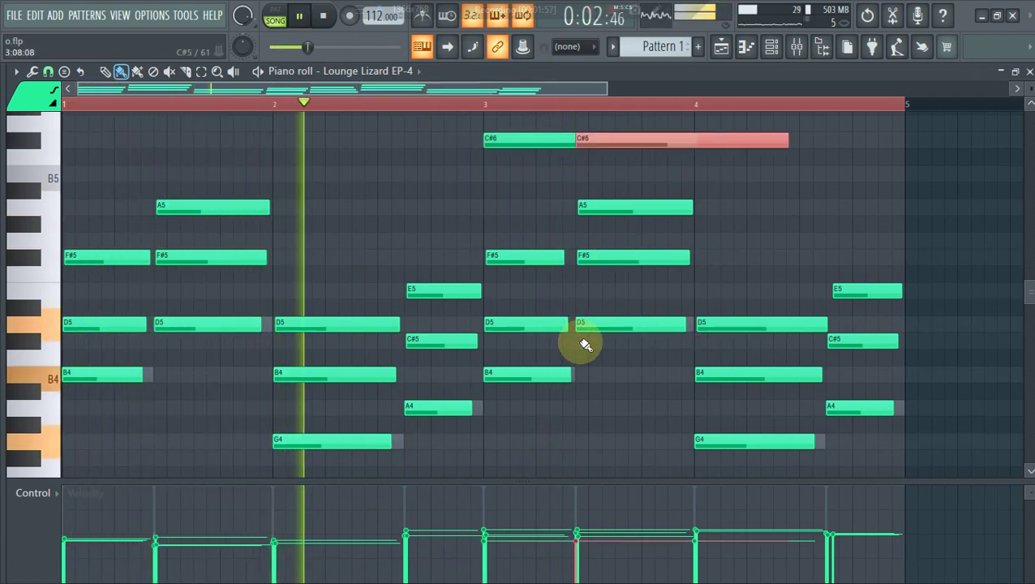
# Try D5, D6, C6 and B4 as pitches for the note added to bar 3's second chord while auditioning the passage
pyautogui.hotkey('shift', 'Up')
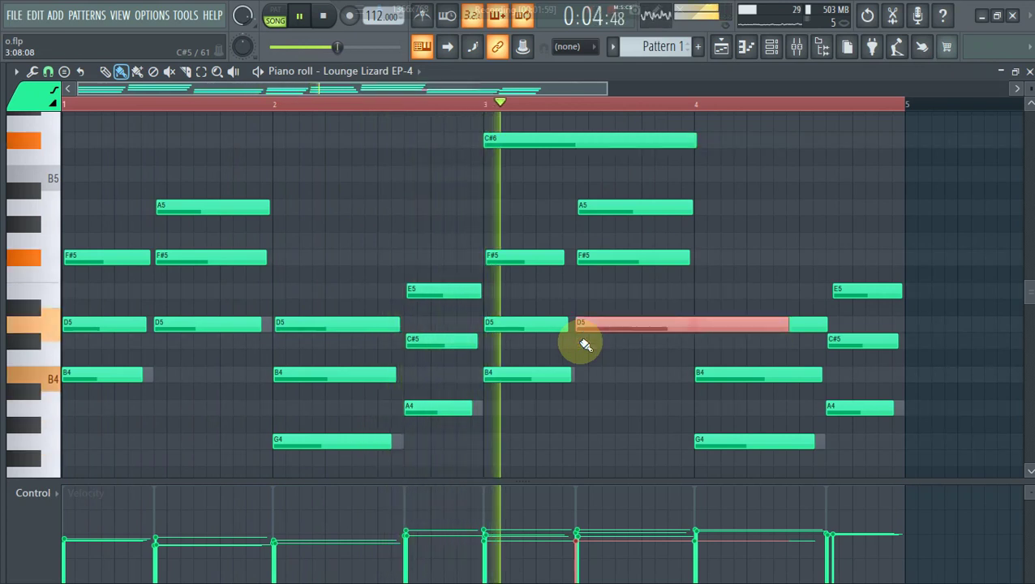
pyautogui.hotkey('ctrl', 'Up')
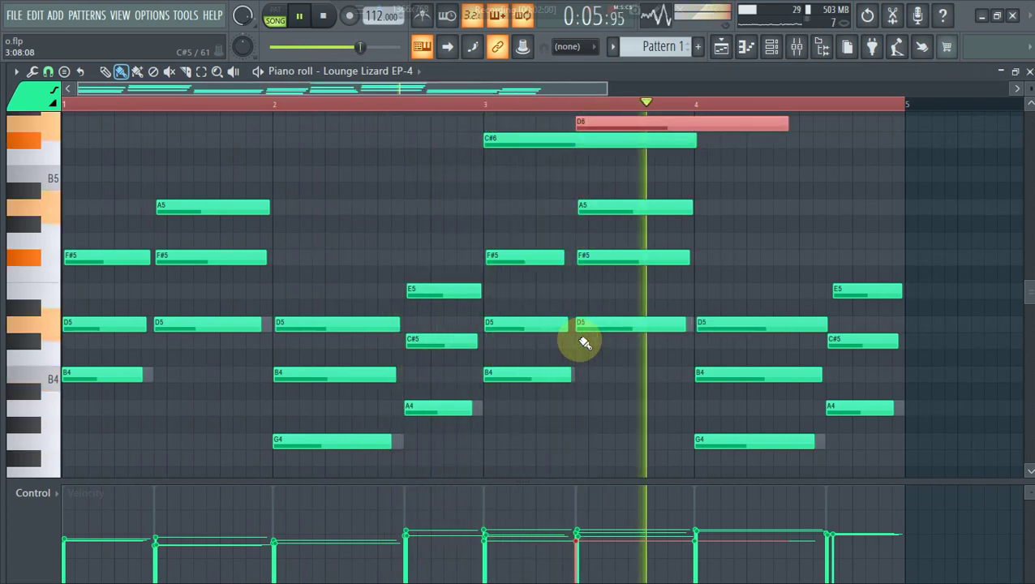
pyautogui.click(442, 104)
pyautogui.hotkey('shift', 'Down')
pyautogui.hotkey('shift', 'Down')
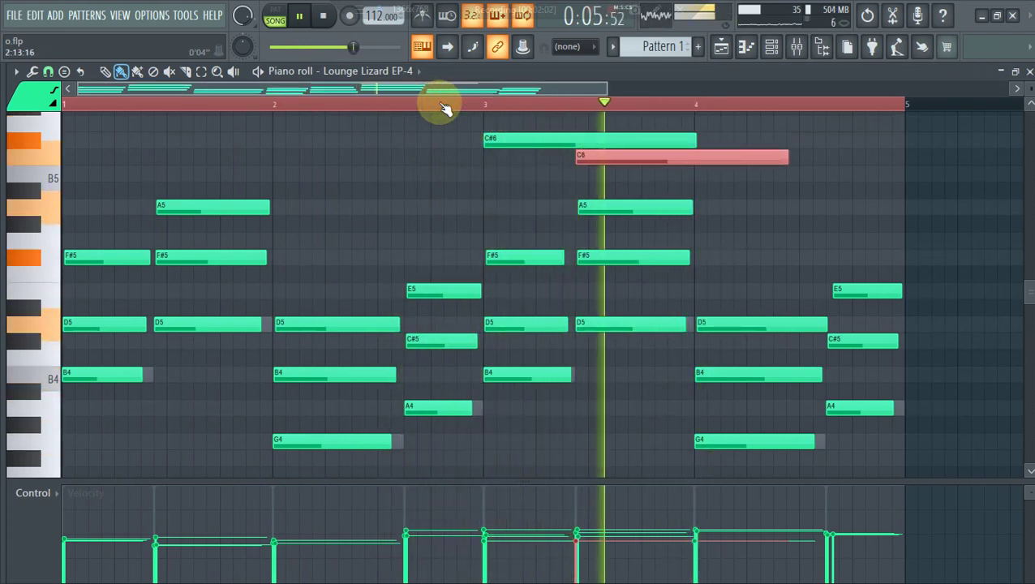
pyautogui.click(445, 104)
pyautogui.hotkey('shift', 'Down')
pyautogui.click(444, 104)
pyautogui.hotkey('ctrl', 'Down')
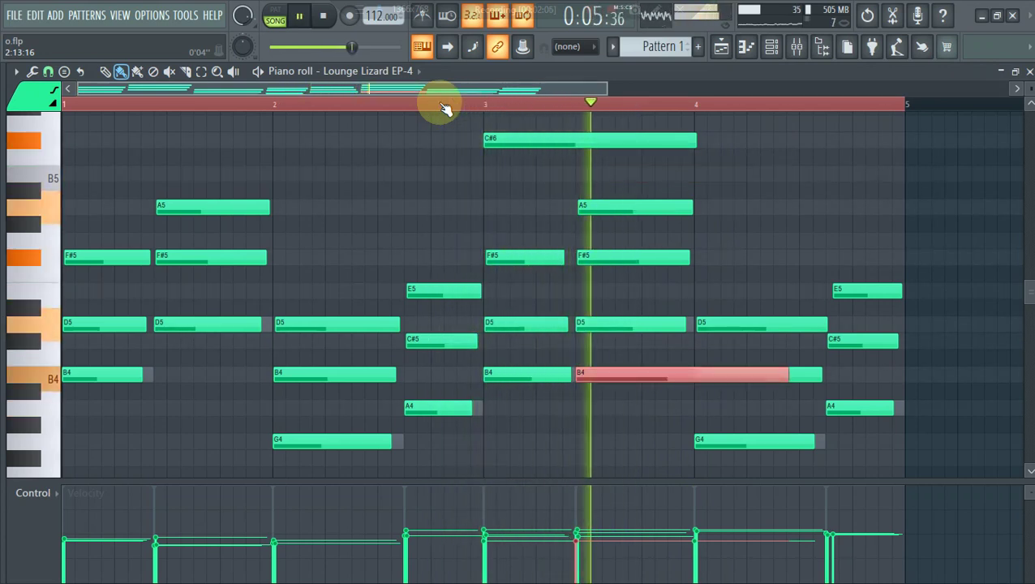
pyautogui.press('space')
pyautogui.press('space')
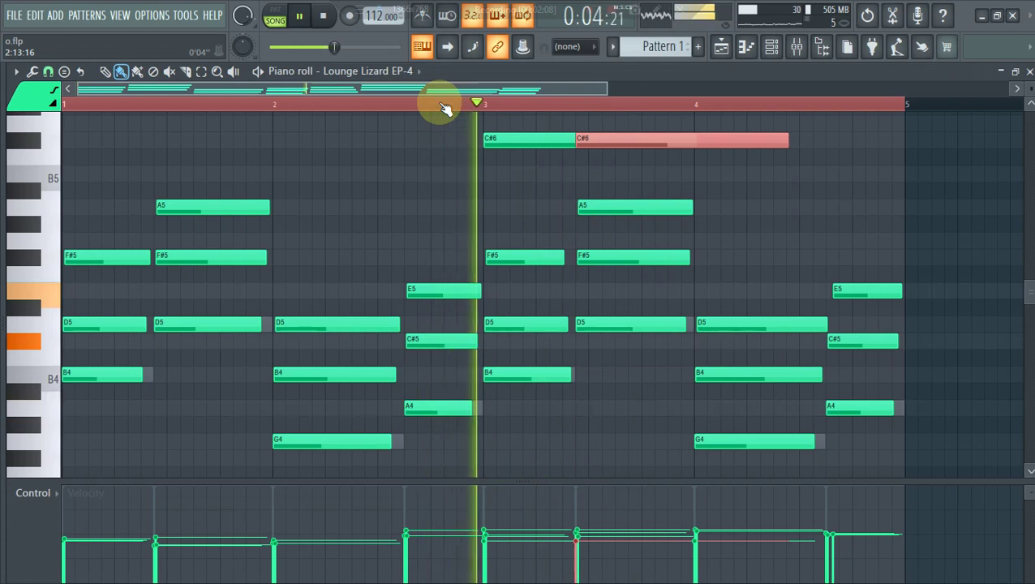
# Shorten both C#6 notes to fit the lengths of the two chords in bar 3 and play back the progression
pyautogui.scroll(2, 445, 107)
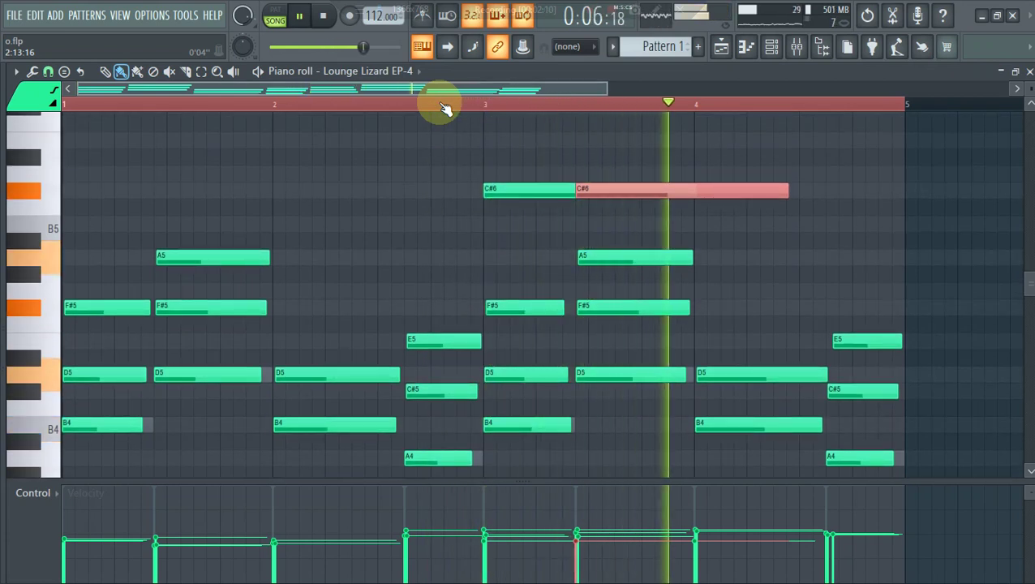
pyautogui.press('space')
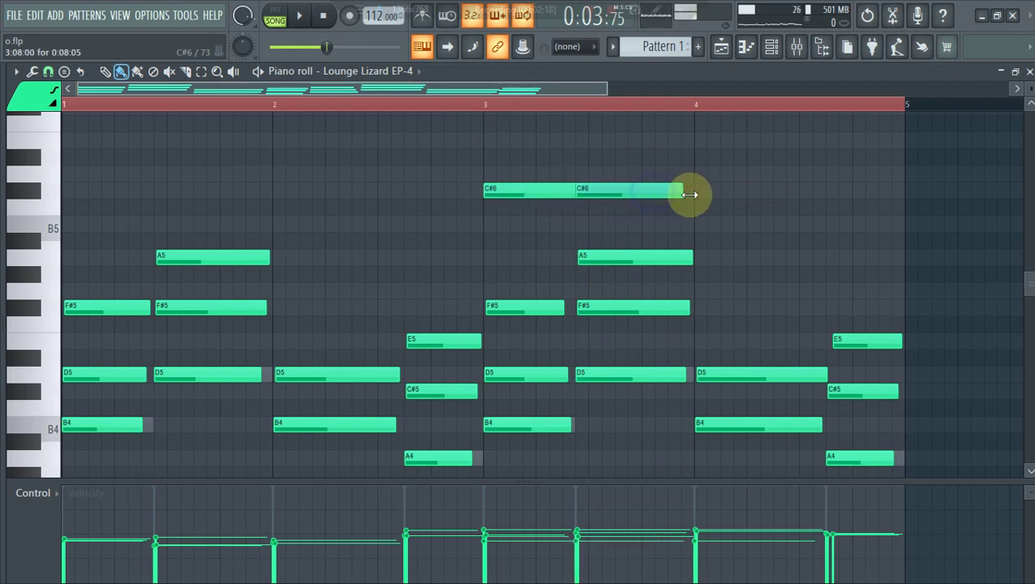
pyautogui.press('space')
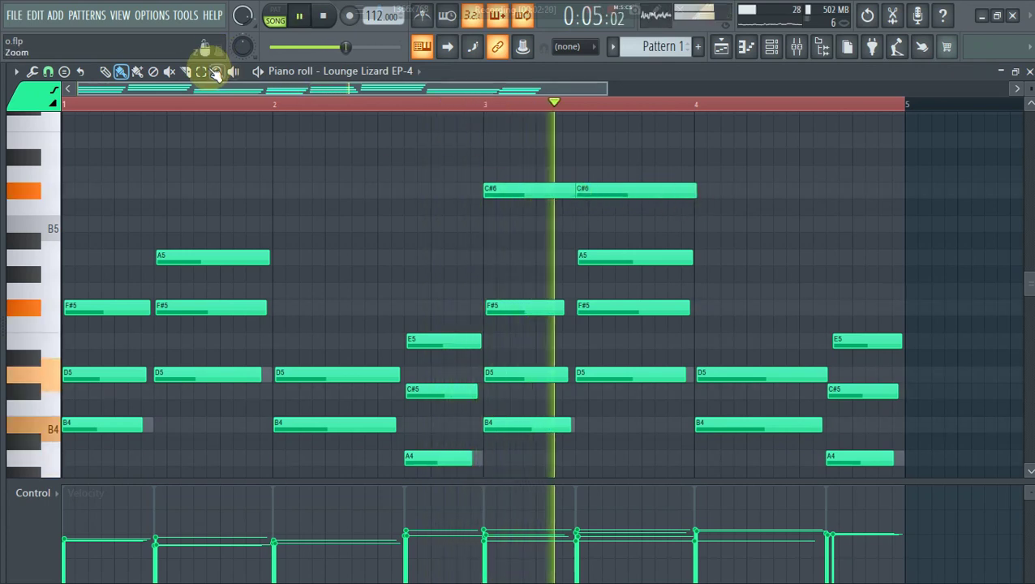
pyautogui.click(185, 72)
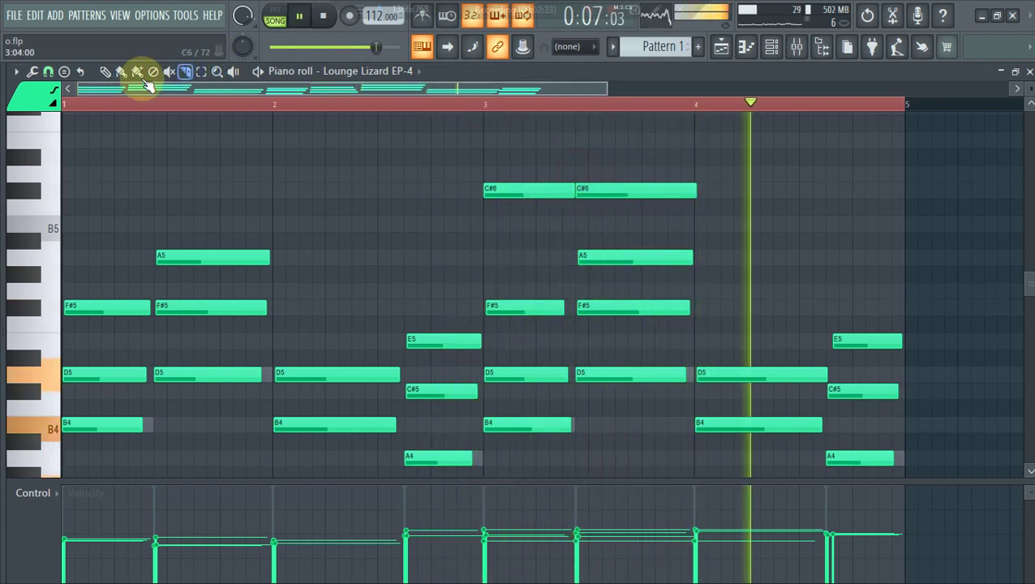
pyautogui.click(120, 71)
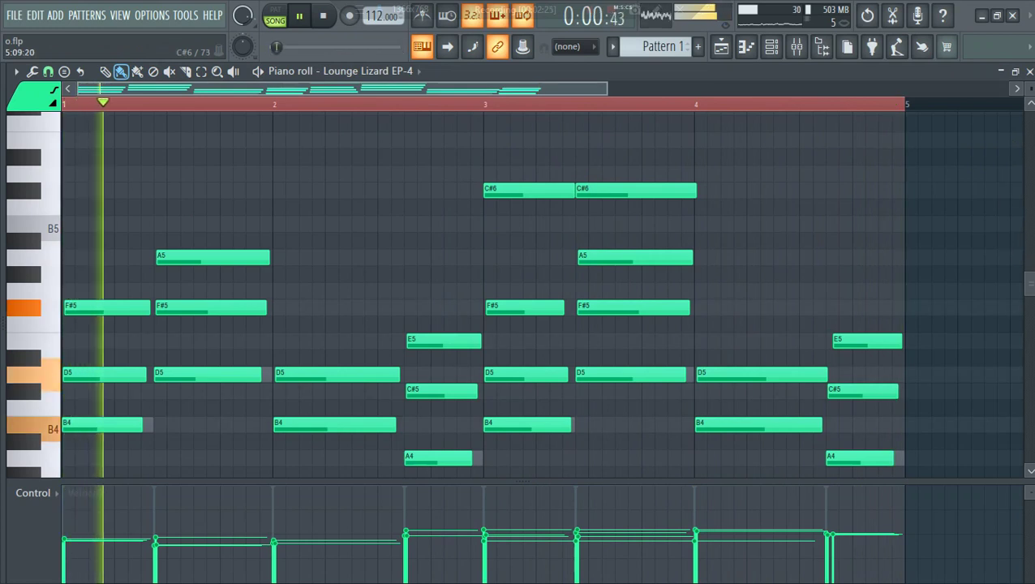
# Add an F#5 note to the first chord of bar 4 and audition the progression
pyautogui.scroll(-5, 813, 335)
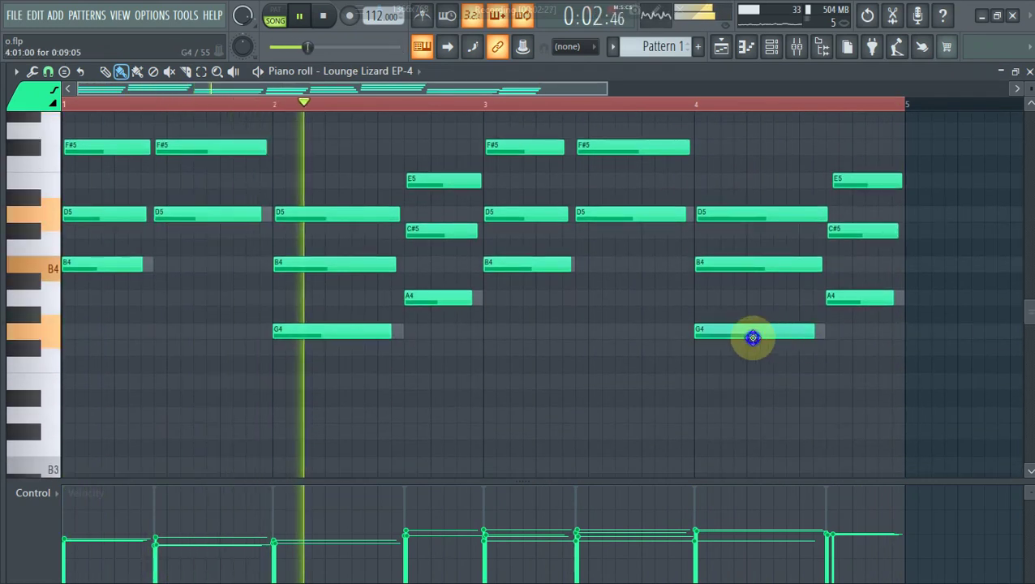
pyautogui.click(709, 351)
pyautogui.hotkey('ctrl', 'Up')
pyautogui.scroll(2, 777, 315)
pyautogui.scroll(2, 776, 315)
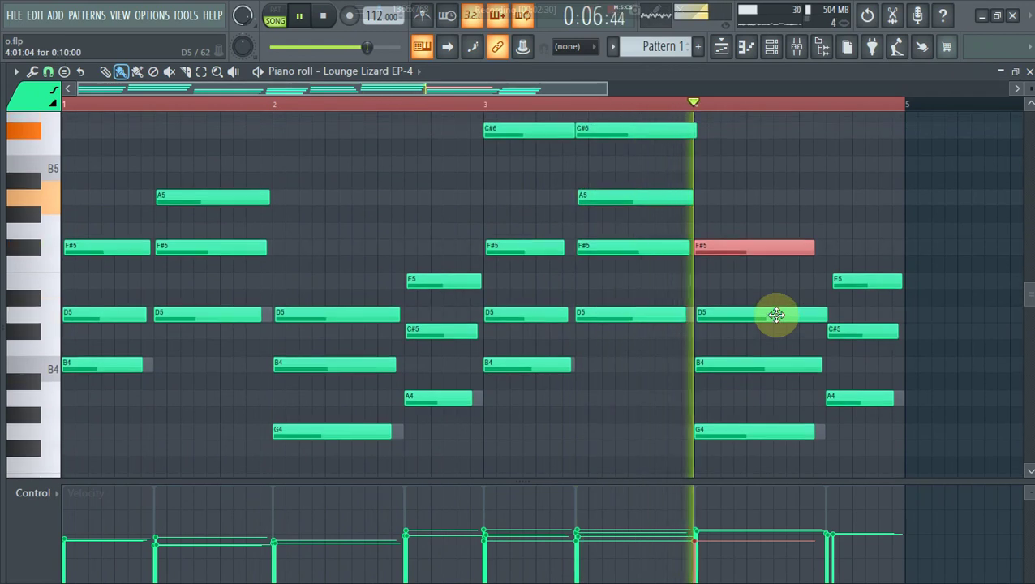
pyautogui.press('space')
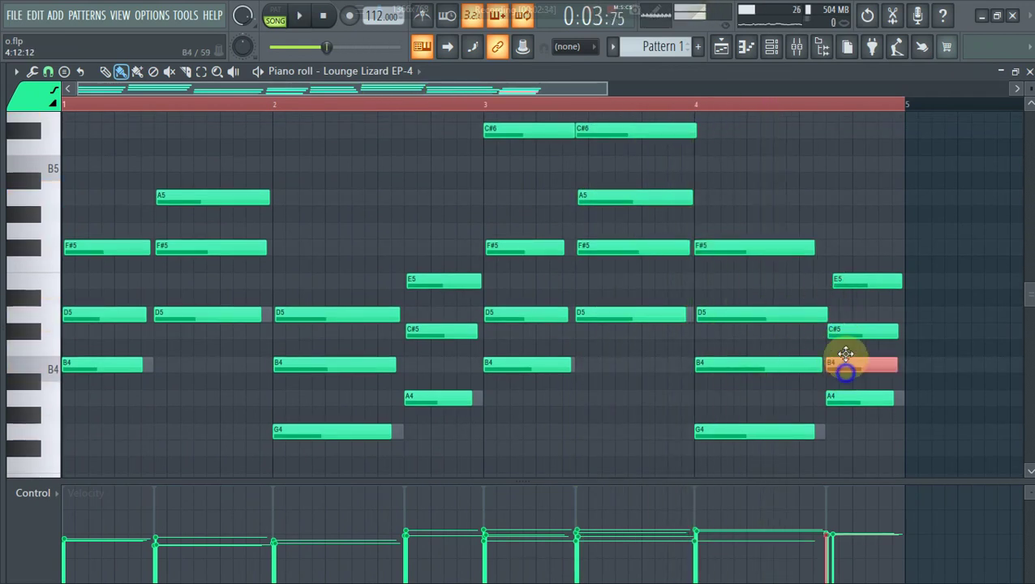
# Try B4 and D6 as an extra note on bar 4's last chord, auditioning the bar, and delete the D6
pyautogui.click(751, 112)
pyautogui.rightClick(749, 113)
pyautogui.click(743, 105)
pyautogui.press('space')
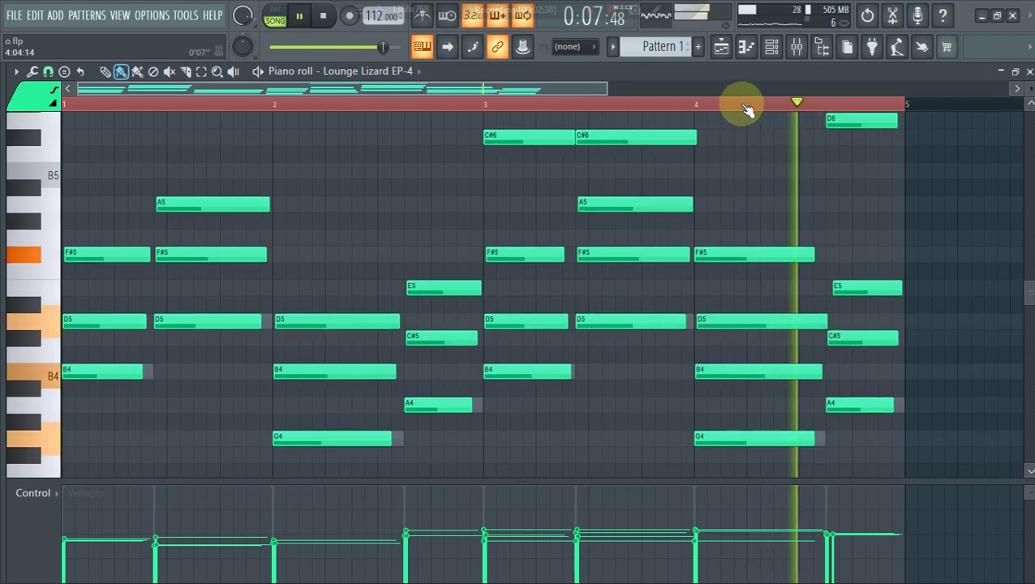
pyautogui.rightClick(834, 122)
pyautogui.press('space')
# Add a note to bar 4's last chord, try C5 and D5, settle on A5, and play back the progression
pyautogui.doubleClick(848, 357)
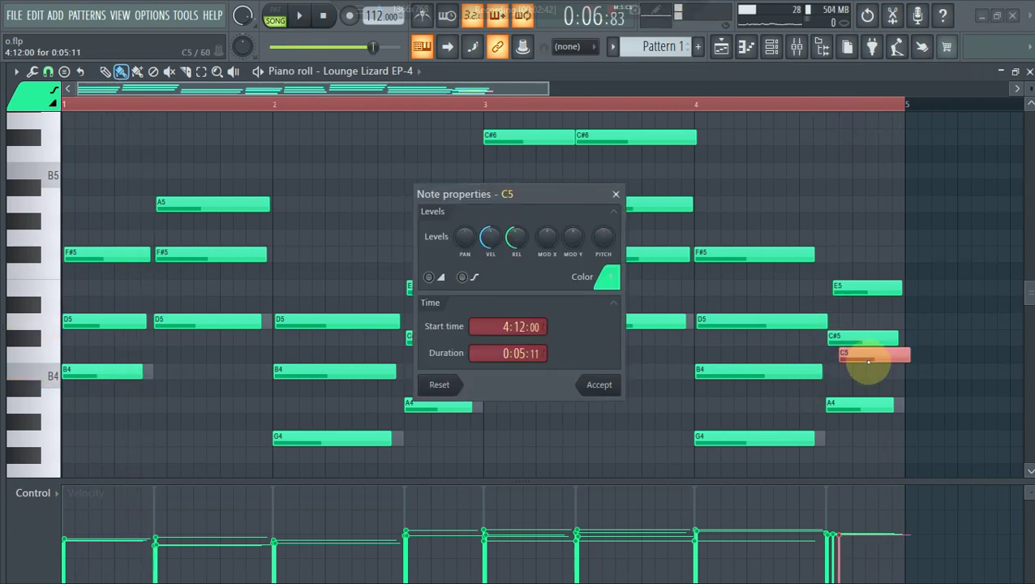
pyautogui.click(596, 384)
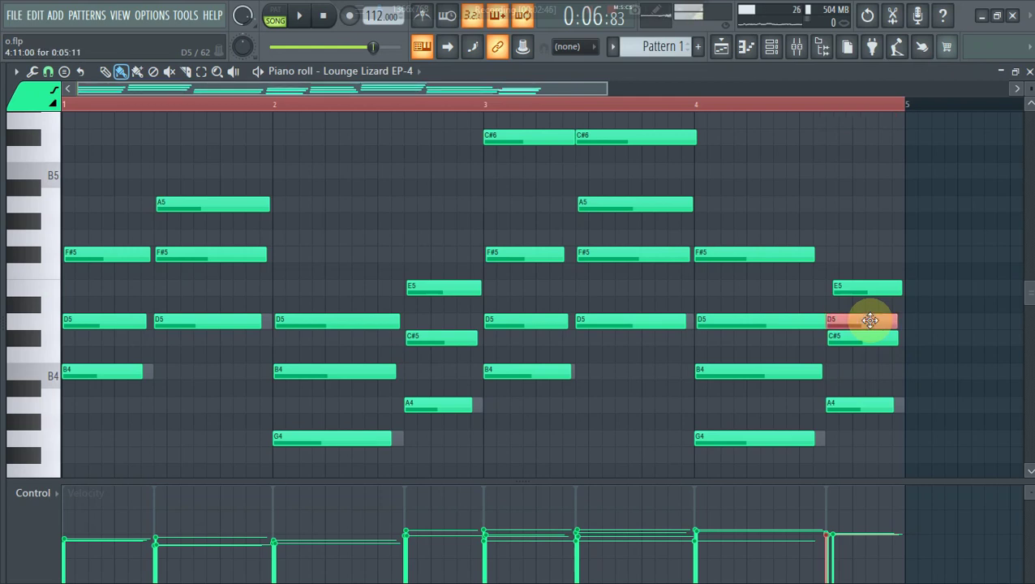
pyautogui.hotkey('ctrl', 'Up')
pyautogui.press('space')
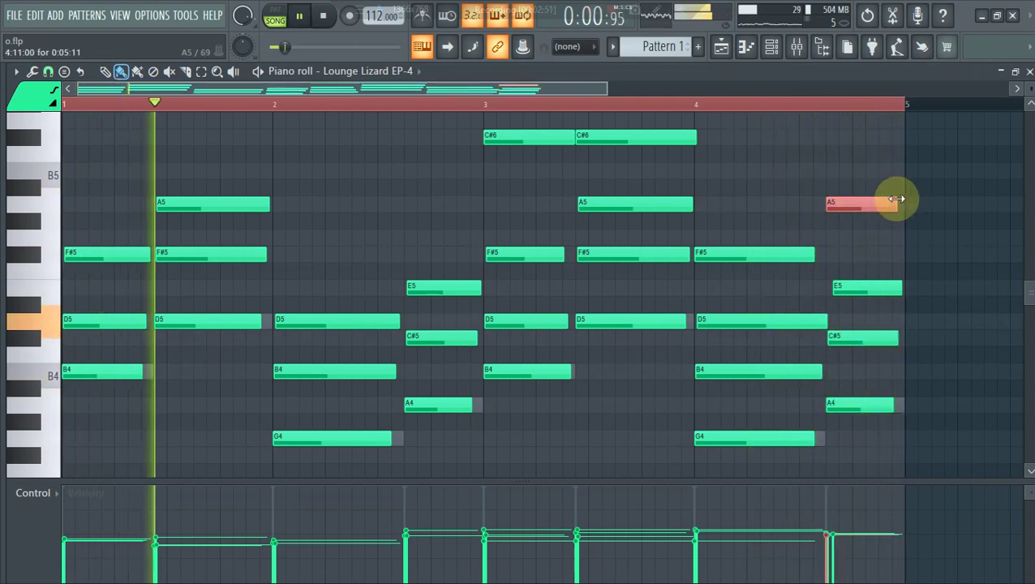
# Copy the Lounge Lizard EP-4 notes into the Addictive Keys channel and mute Lounge Lizard EP-4
pyautogui.click(779, 45)
pyautogui.rightClick(195, 141)
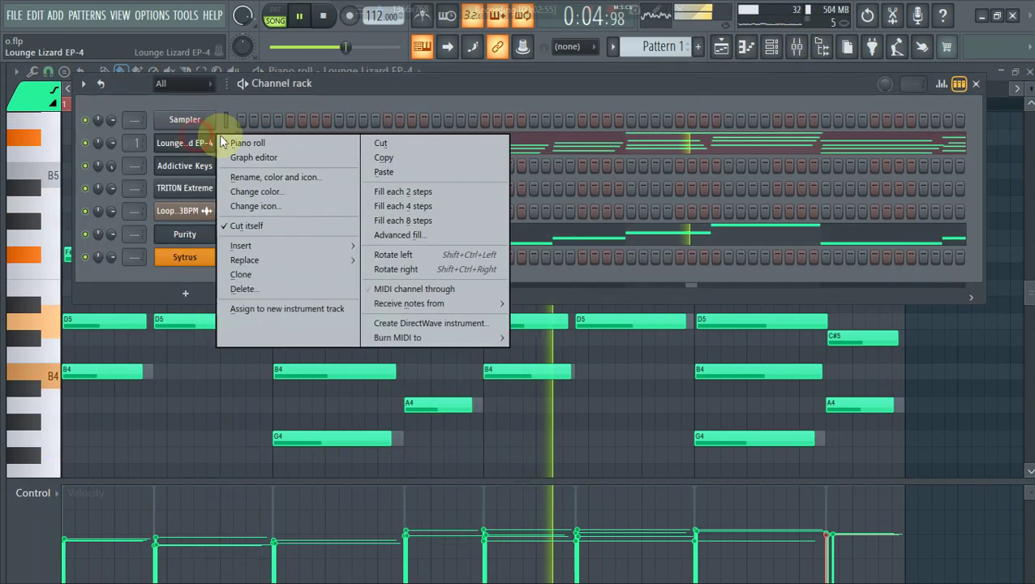
pyautogui.click(375, 159)
pyautogui.rightClick(219, 166)
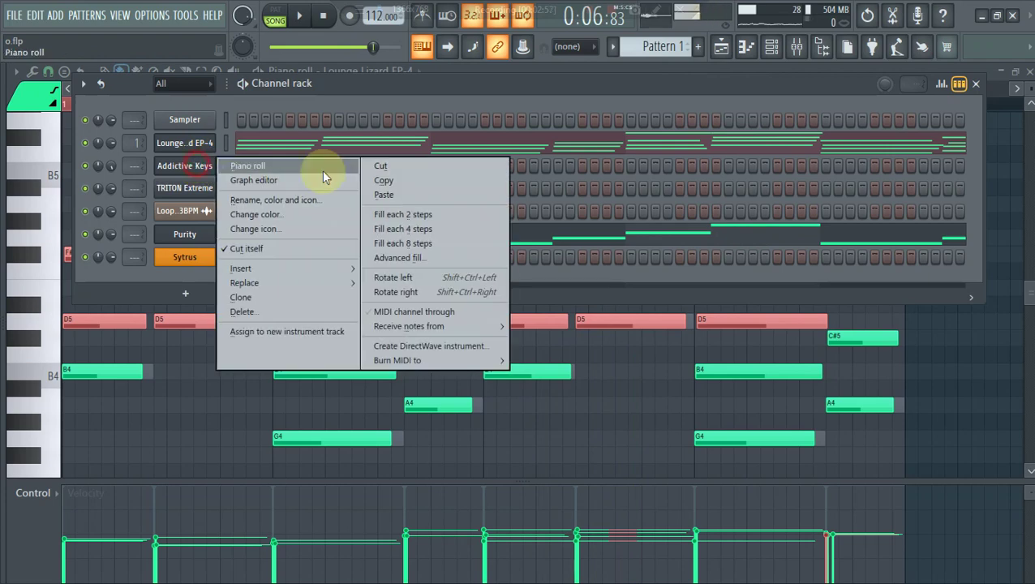
pyautogui.click(404, 197)
pyautogui.click(86, 143)
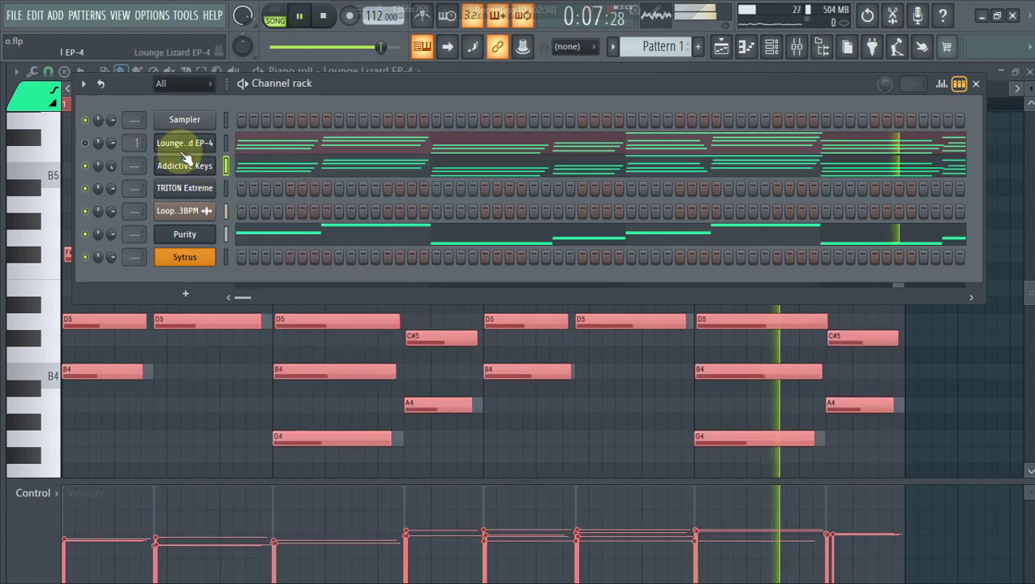
# In the Addictive Keys piano roll, add a one-bar E6 note at the start of bar 1 and audition it
pyautogui.click(249, 164)
pyautogui.scroll(3, 115, 217)
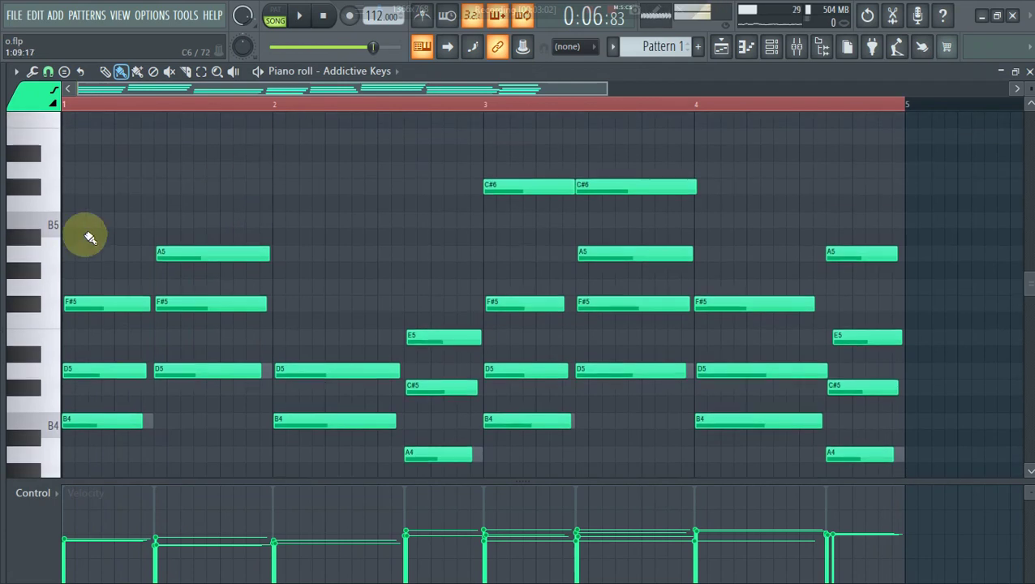
pyautogui.moveTo(121, 221); pyautogui.dragTo(89, 132)
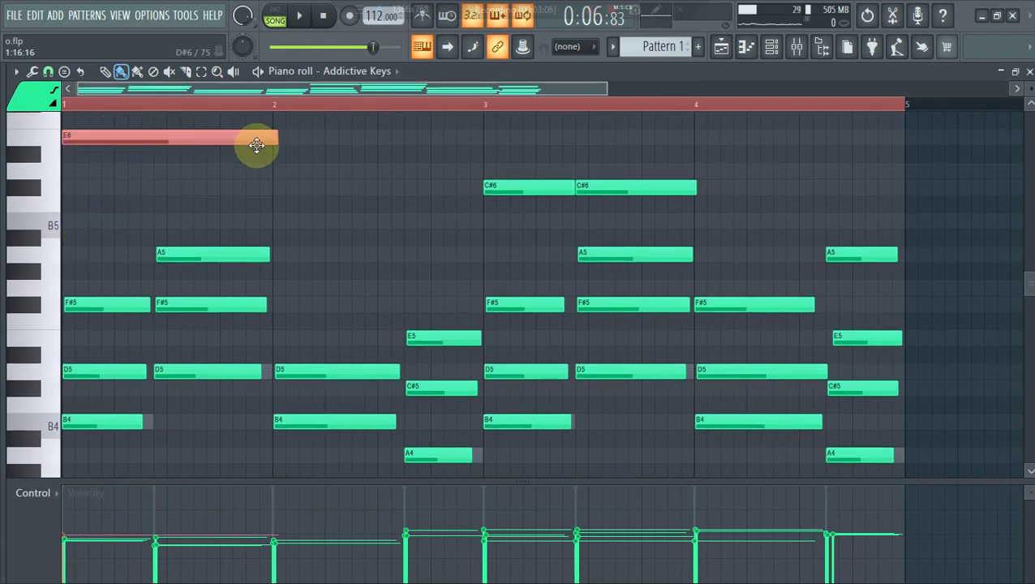
pyautogui.press('space')
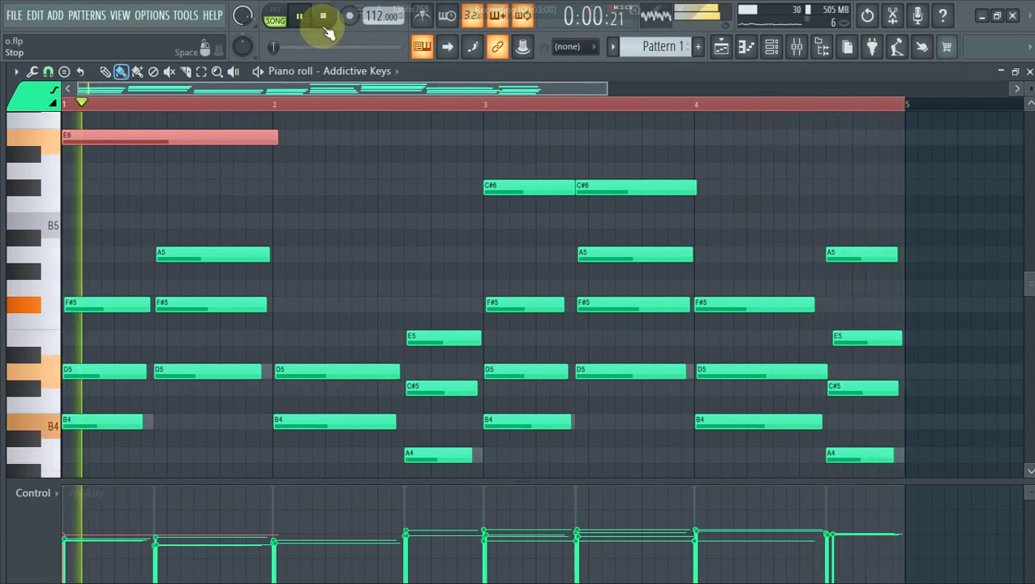
pyautogui.press('space')
pyautogui.press('space')
pyautogui.click(319, 22)
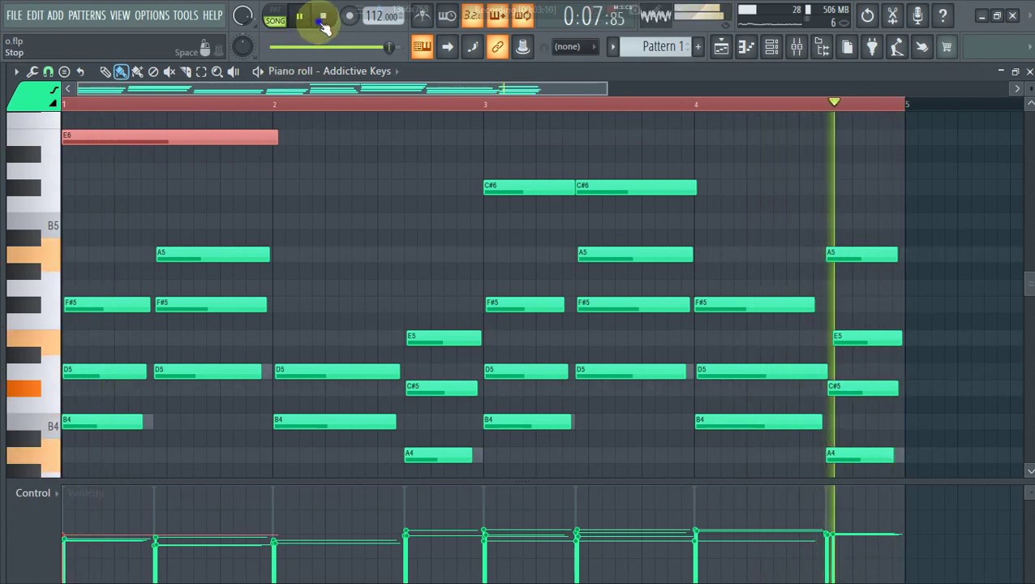
# Lower the long note at the start of bar 1 to D6 while auditioning the pitch
pyautogui.hotkey('shift', 'Down')
pyautogui.hotkey('shift', 'Down')
pyautogui.hotkey('shift', 'Down')
pyautogui.press('space')
pyautogui.hotkey('shift', 'Up')
pyautogui.press('space')
pyautogui.press('space')
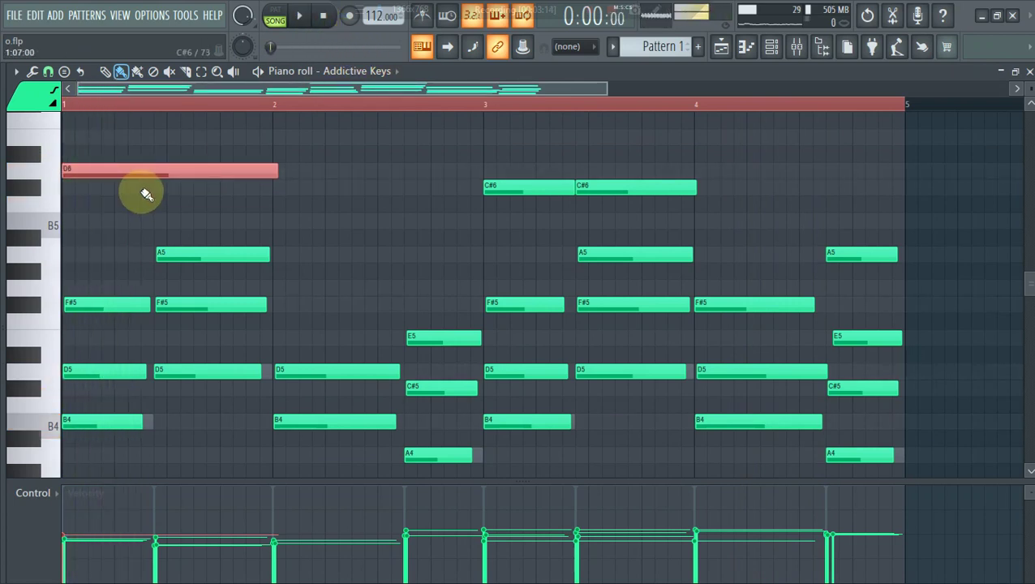
# Add a one-bar C#6 melody note in bar 1, shift its start to step 6, and audition it
pyautogui.click(145, 189)
pyautogui.press('space')
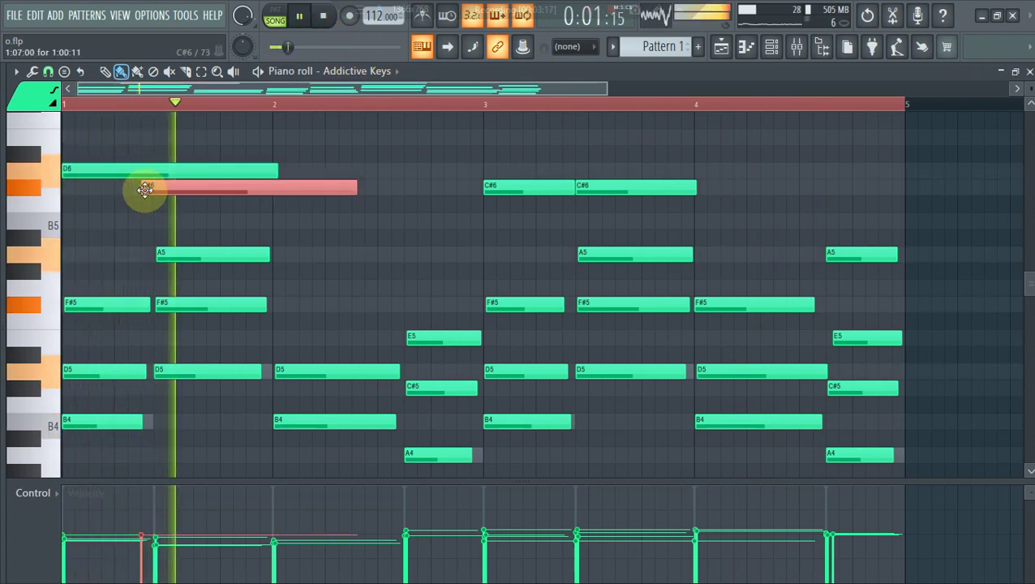
pyautogui.press('space')
pyautogui.press('space')
pyautogui.moveTo(169, 186); pyautogui.dragTo(155, 186)
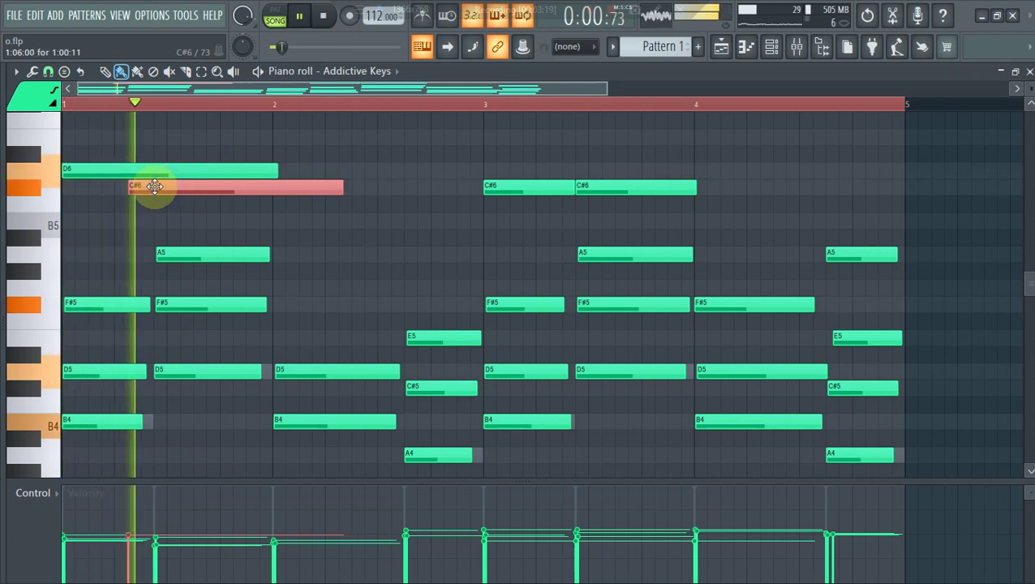
pyautogui.press('space')
pyautogui.press('space')
# Try another melody note in the middle of bar 1 at B5 and G#5, audition it, and delete it
pyautogui.click(162, 222)
pyautogui.press('space')
pyautogui.press('space')
pyautogui.moveTo(162, 224); pyautogui.dragTo(168, 273)
pyautogui.press('space')
pyautogui.press('space')
pyautogui.press('space')
pyautogui.press('space')
pyautogui.rightClick(171, 273)
pyautogui.press('space')
pyautogui.press('space')
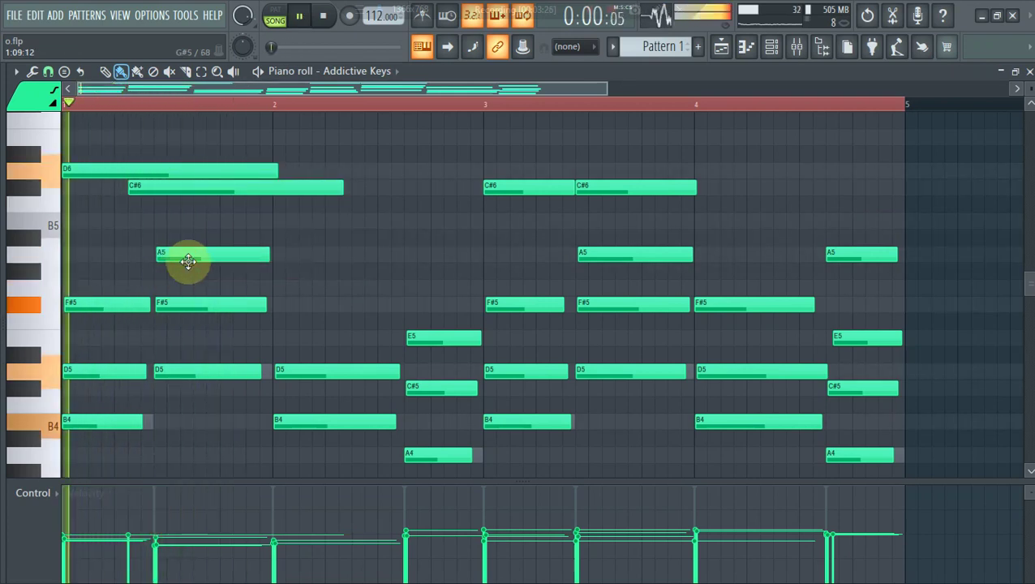
# Add a long B5 melody note starting in the last quarter of bar 1 and audition it
pyautogui.click(226, 234)
pyautogui.rightClick(233, 232)
pyautogui.press('space')
pyautogui.press('space')
pyautogui.click(232, 226)
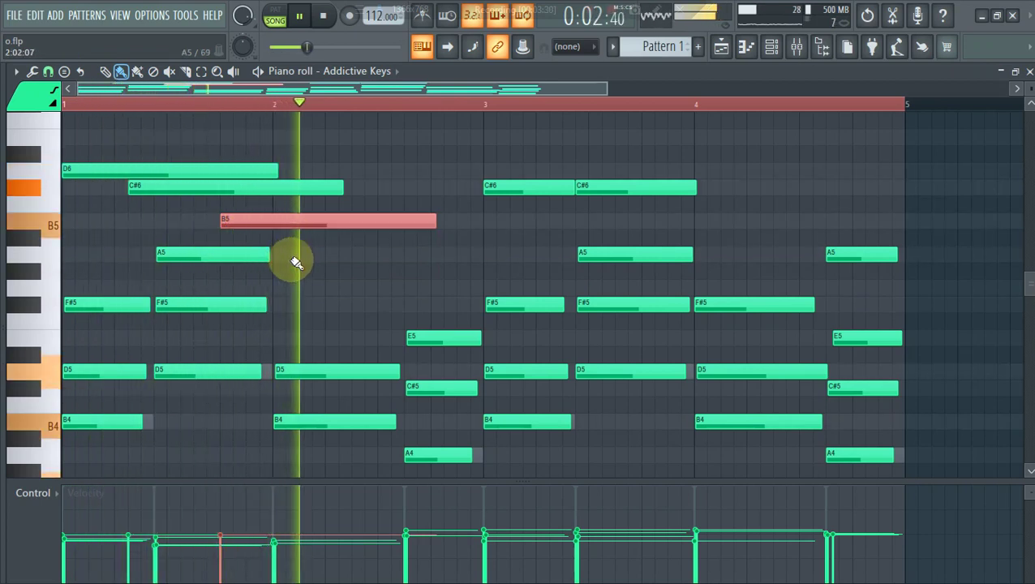
pyautogui.press('space')
pyautogui.press('space')
# Add a long melody note early in bar 2 at E6 and move it down to A5 at step 3
pyautogui.click(292, 140)
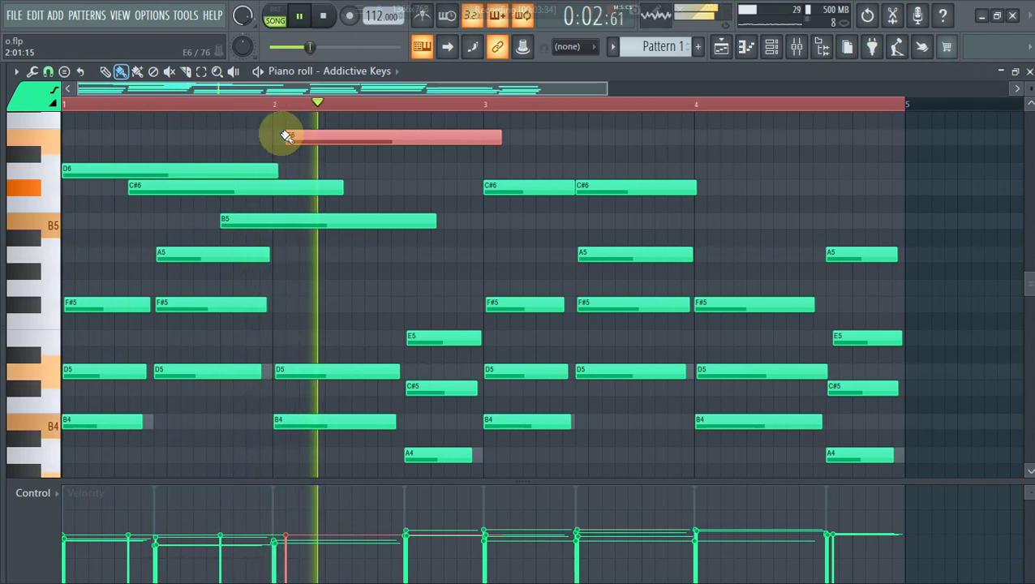
pyautogui.click(194, 106)
pyautogui.moveTo(304, 142); pyautogui.dragTo(321, 263)
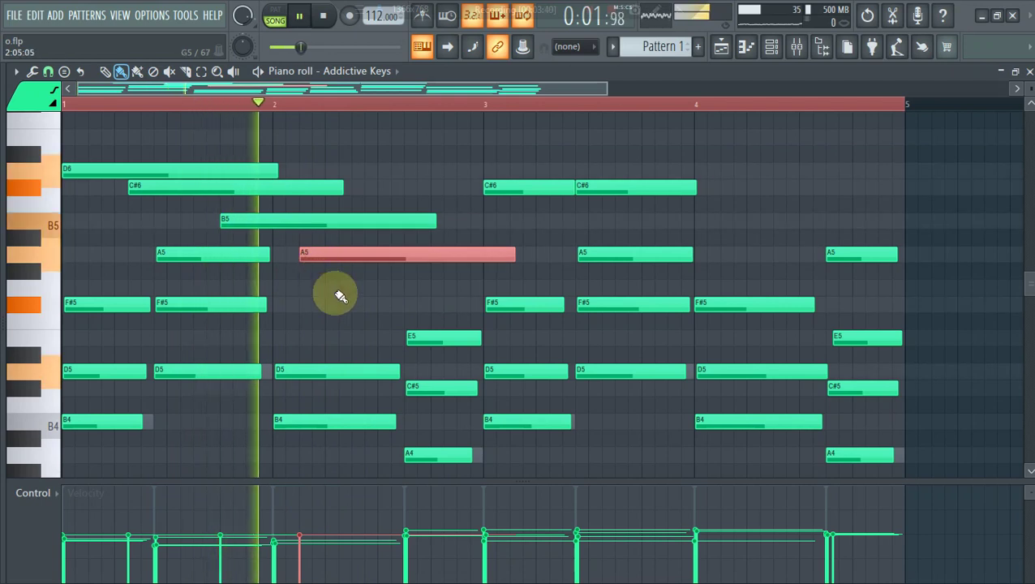
# Add a C#6 melody note starting at step 8 of bar 2 and a B5 note just before bar 4
pyautogui.click(382, 292)
pyautogui.moveTo(383, 293); pyautogui.dragTo(386, 185)
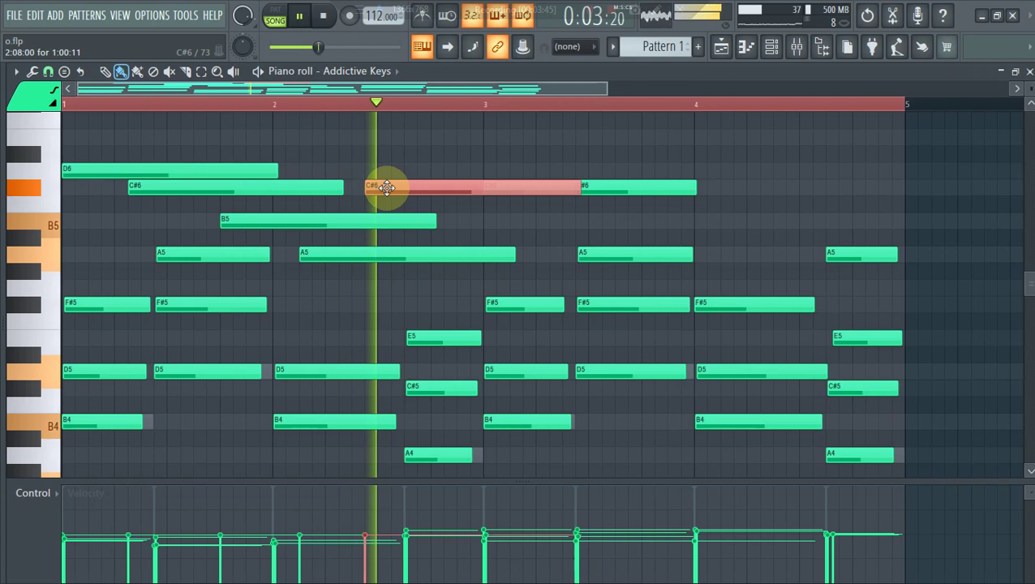
pyautogui.click(686, 216)
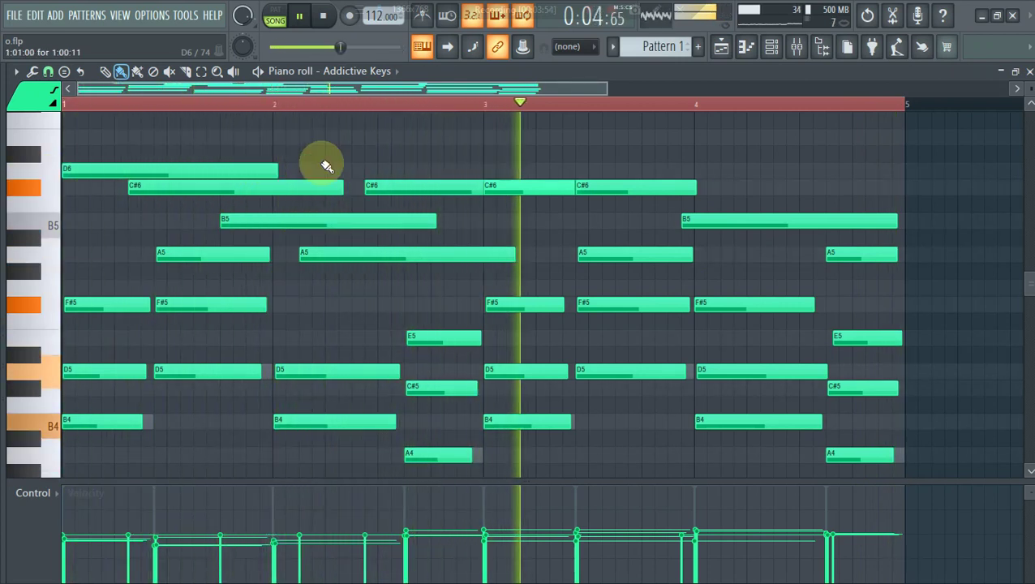
# Open the Addictive Keys instrument and audition the Dreamline and Radiogram presets of Electric Grand - Producer
pyautogui.click(772, 46)
pyautogui.press('space')
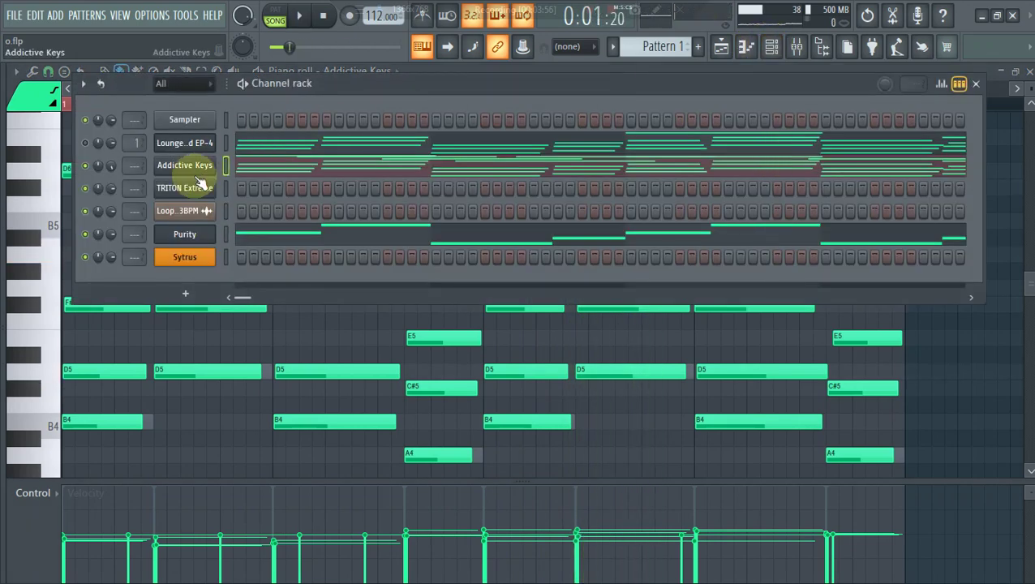
pyautogui.click(192, 163)
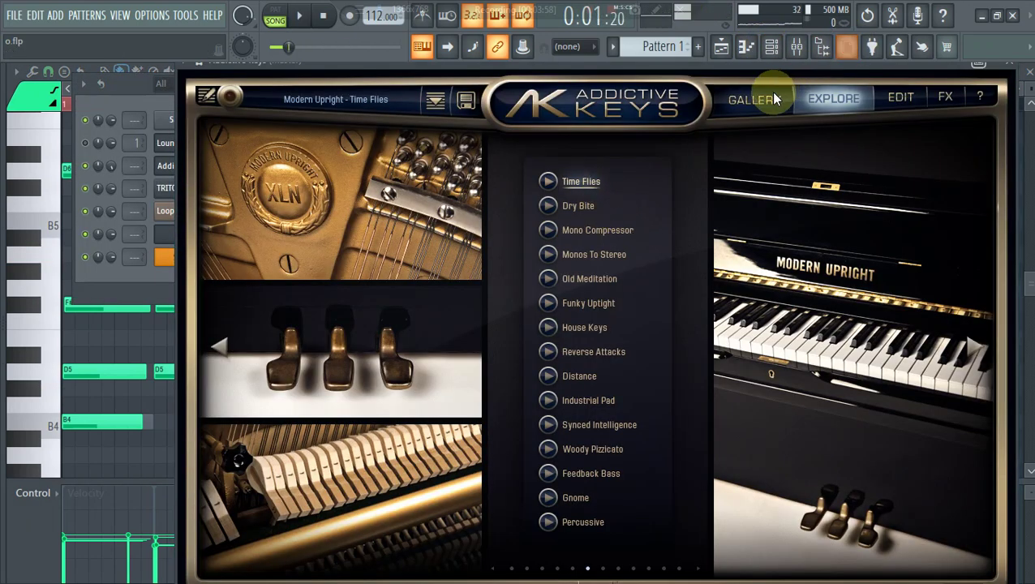
pyautogui.click(754, 99)
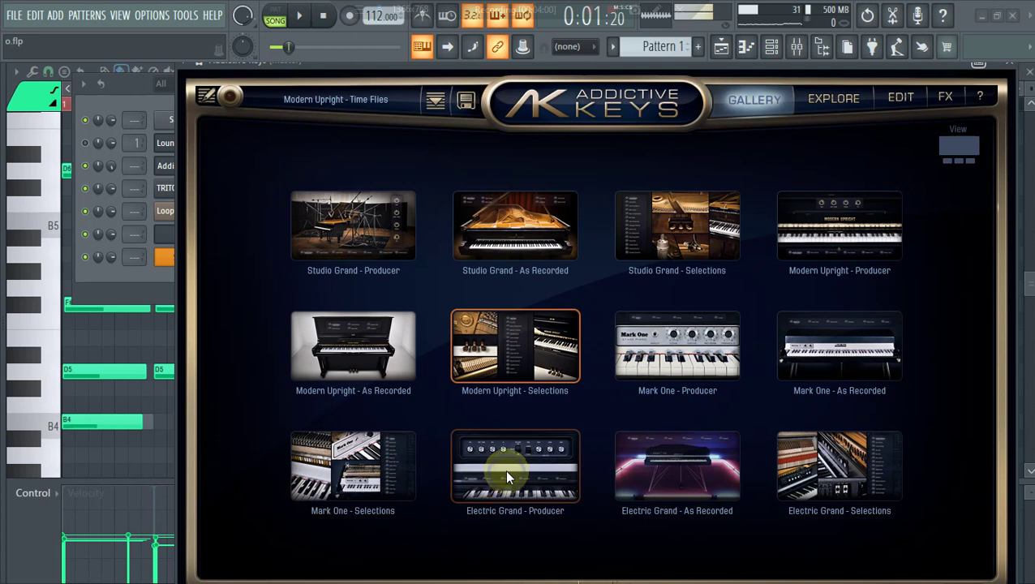
pyautogui.click(506, 474)
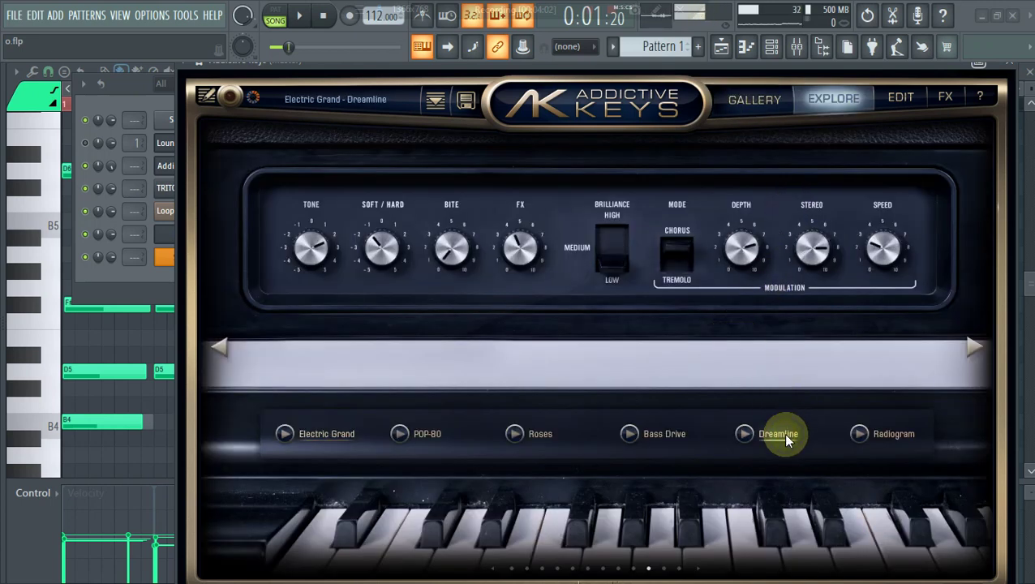
pyautogui.press('space')
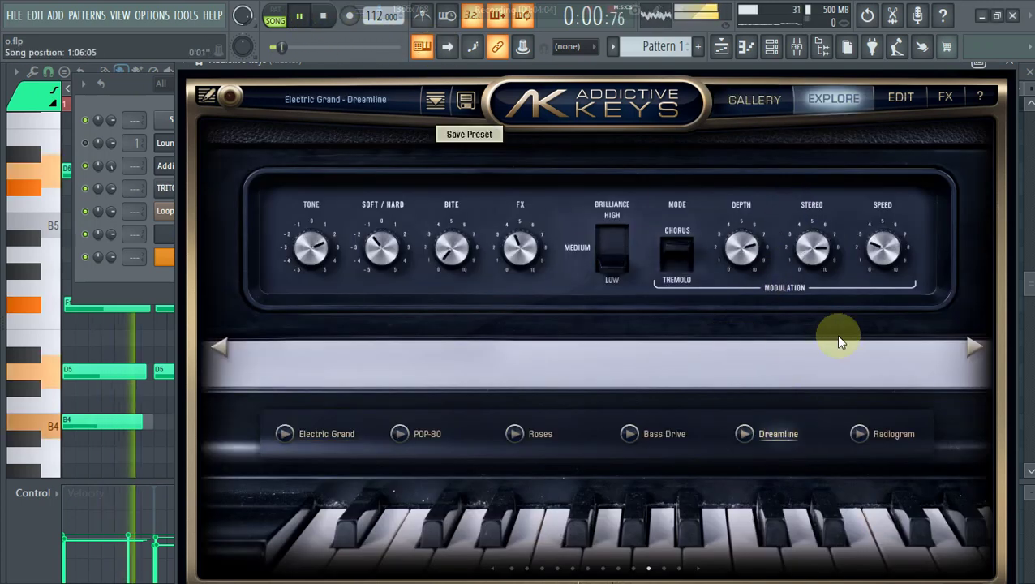
pyautogui.click(895, 433)
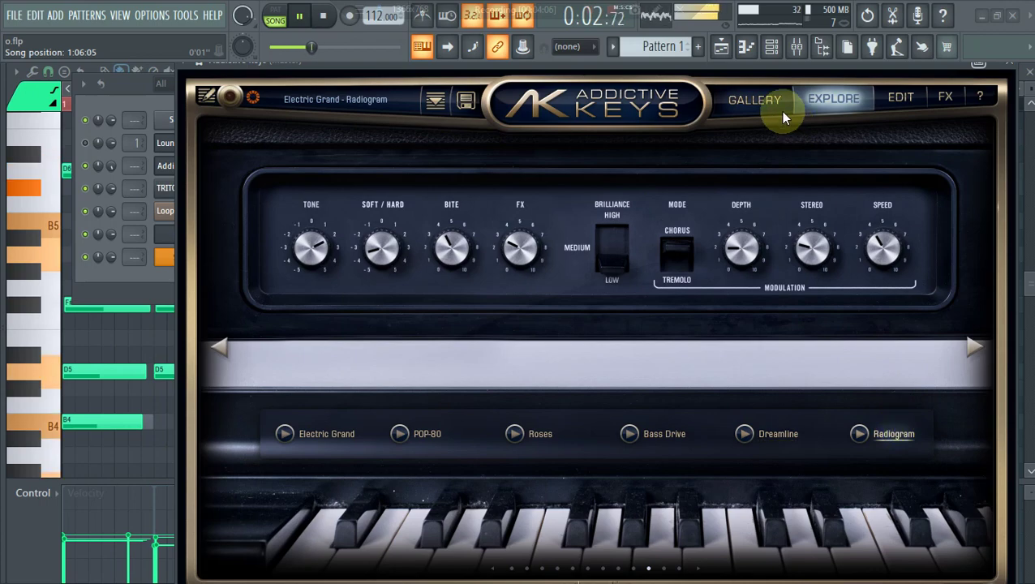
# Try Modern Upright - Producer, and load Mark One - Producer with the Lounge preset
pyautogui.click(780, 111)
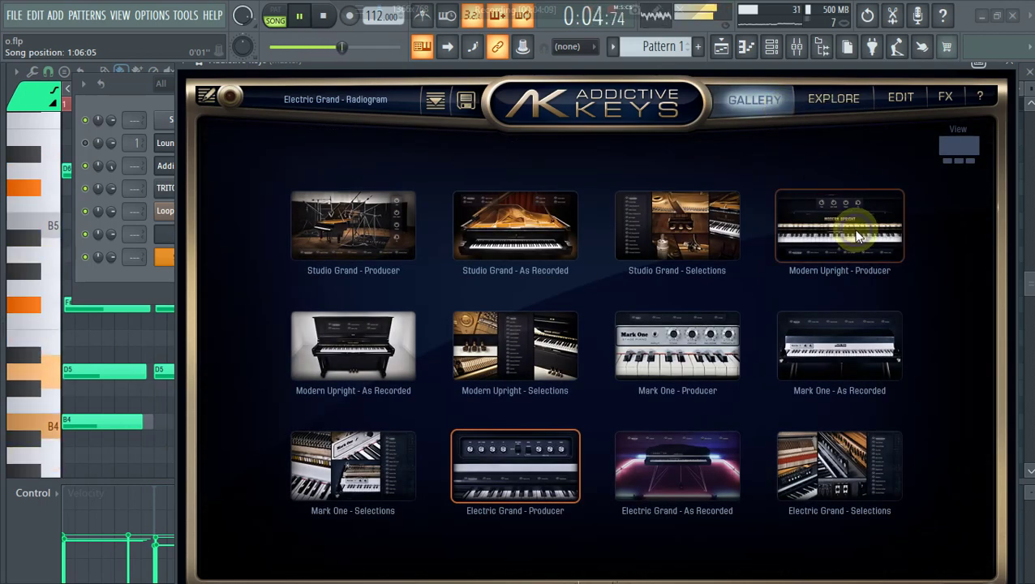
pyautogui.click(854, 229)
pyautogui.click(754, 112)
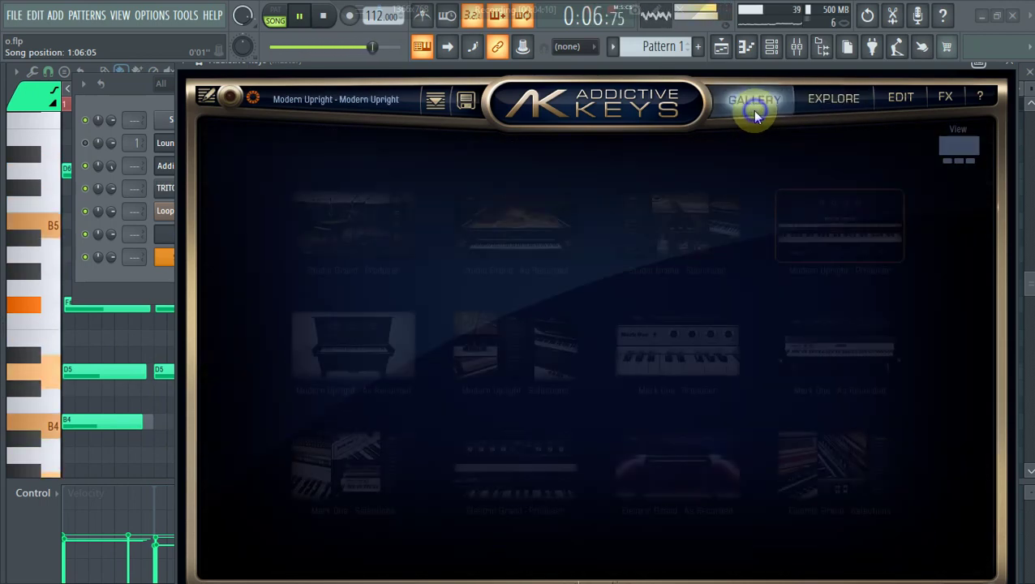
pyautogui.click(724, 350)
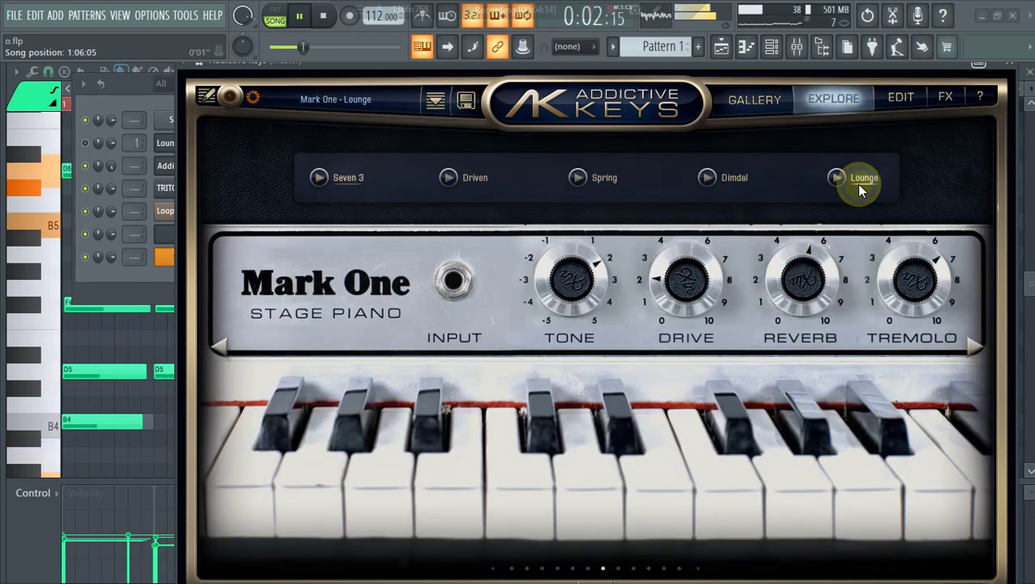
# Route Addictive Keys to mixer track 1 and re-enable Lounge Lizard EP-4 at 100% channel volume
pyautogui.click(129, 162)
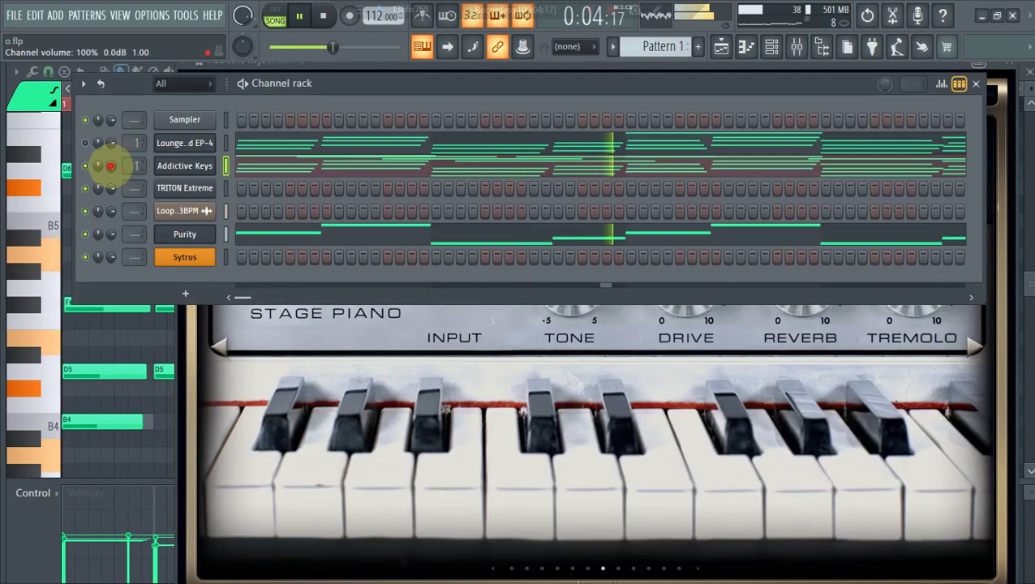
pyautogui.rightClick(99, 165)
pyautogui.click(86, 144)
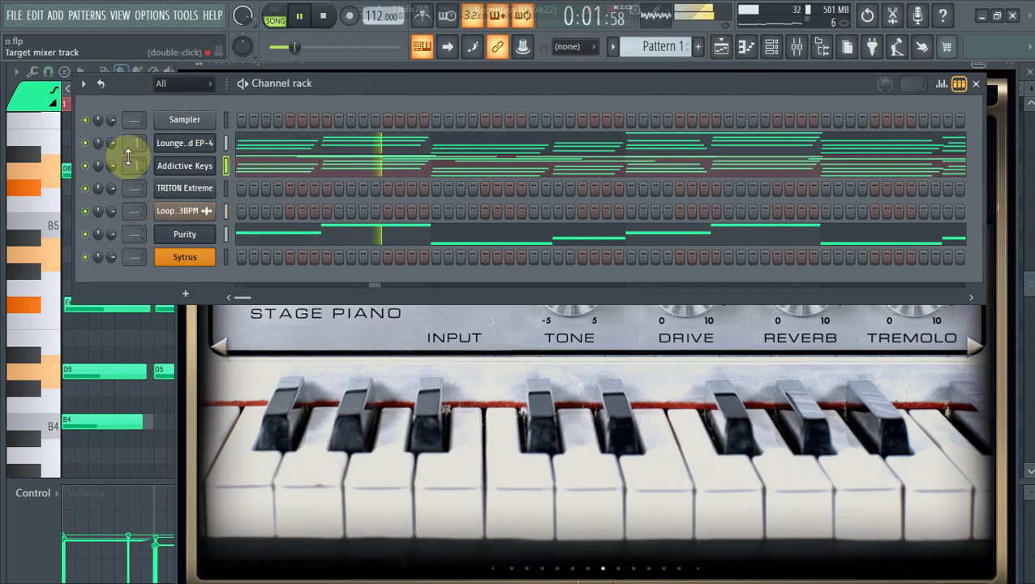
pyautogui.moveTo(111, 144); pyautogui.dragTo(110, 113)
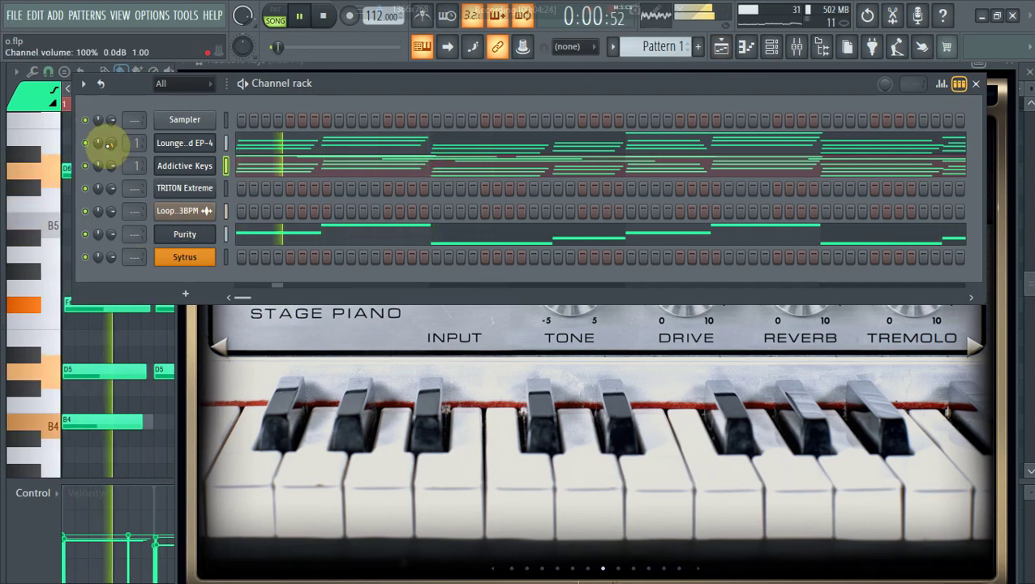
# Clone the Addictive Keys channel and stop playback
pyautogui.rightClick(212, 163)
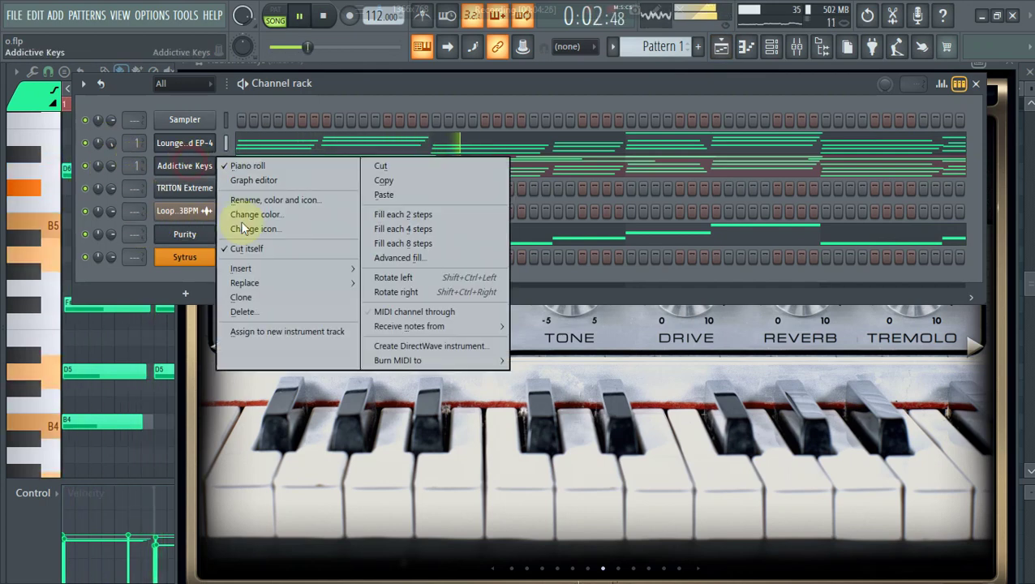
pyautogui.click(264, 297)
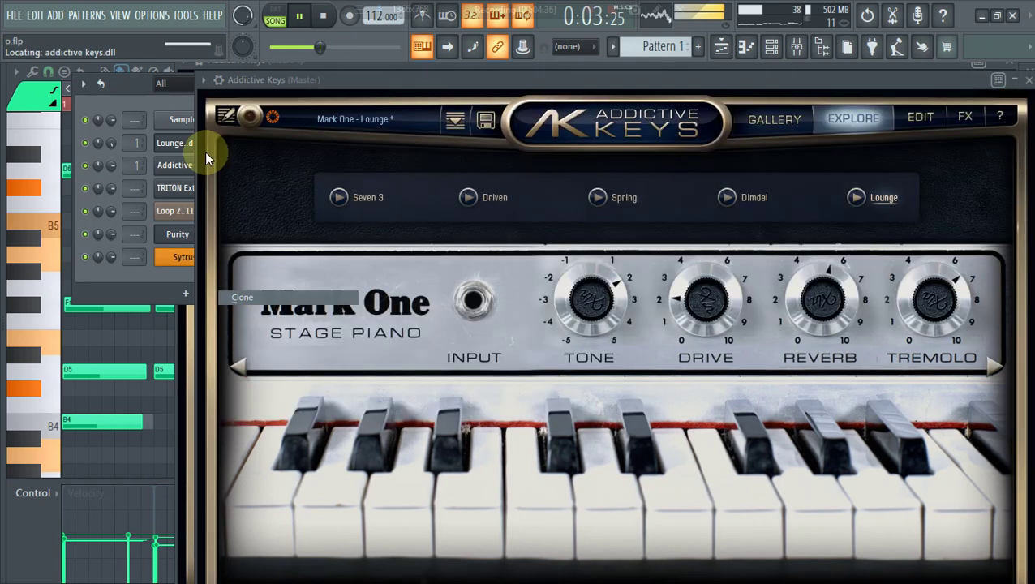
pyautogui.click(144, 103)
pyautogui.press('space')
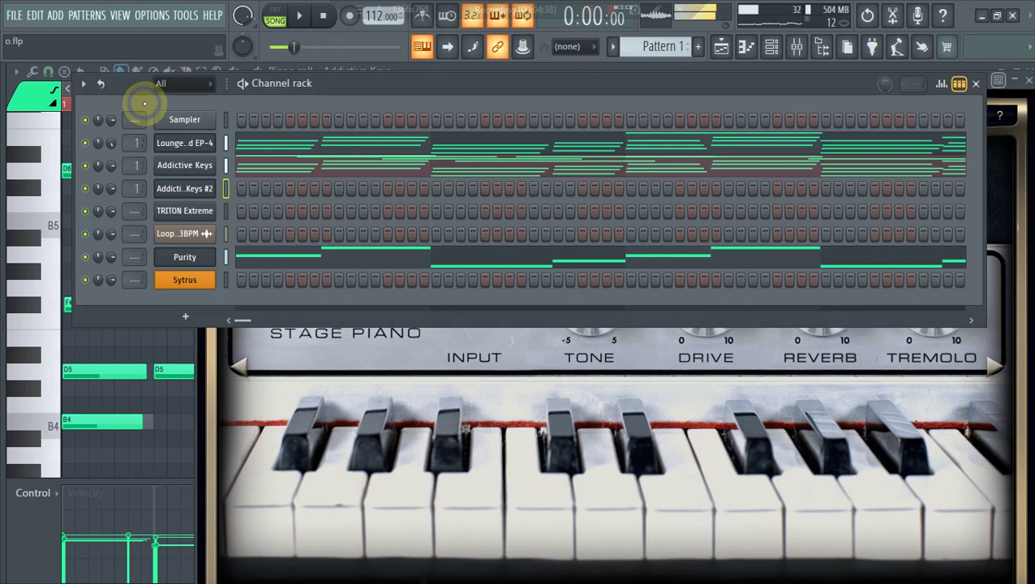
# Copy the Lounge Lizard EP-4 notes into the Addictive Keys #2 channel and play the song
pyautogui.rightClick(180, 165)
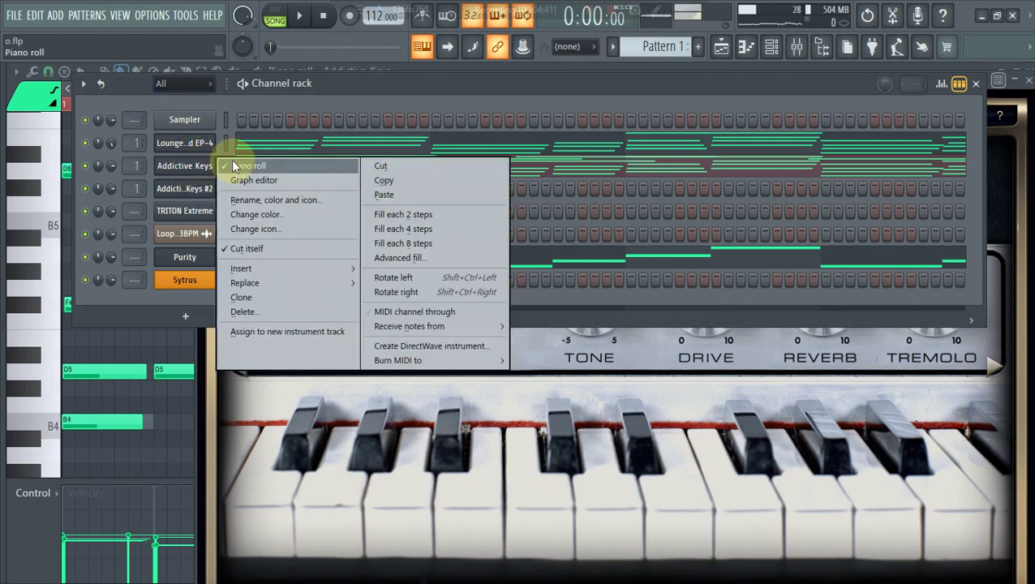
pyautogui.rightClick(203, 143)
pyautogui.click(384, 158)
pyautogui.rightClick(203, 188)
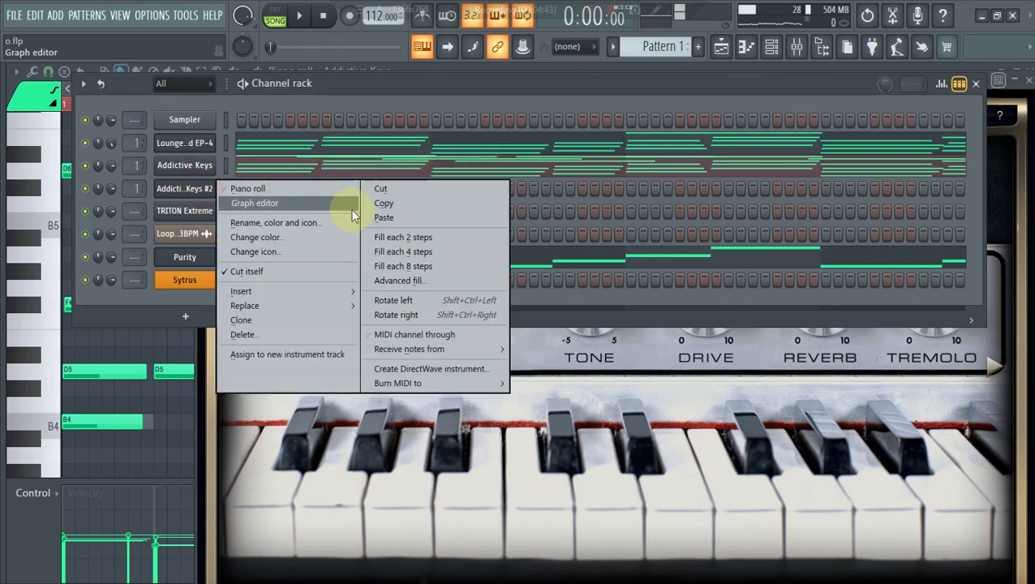
pyautogui.click(370, 216)
pyautogui.press('space')
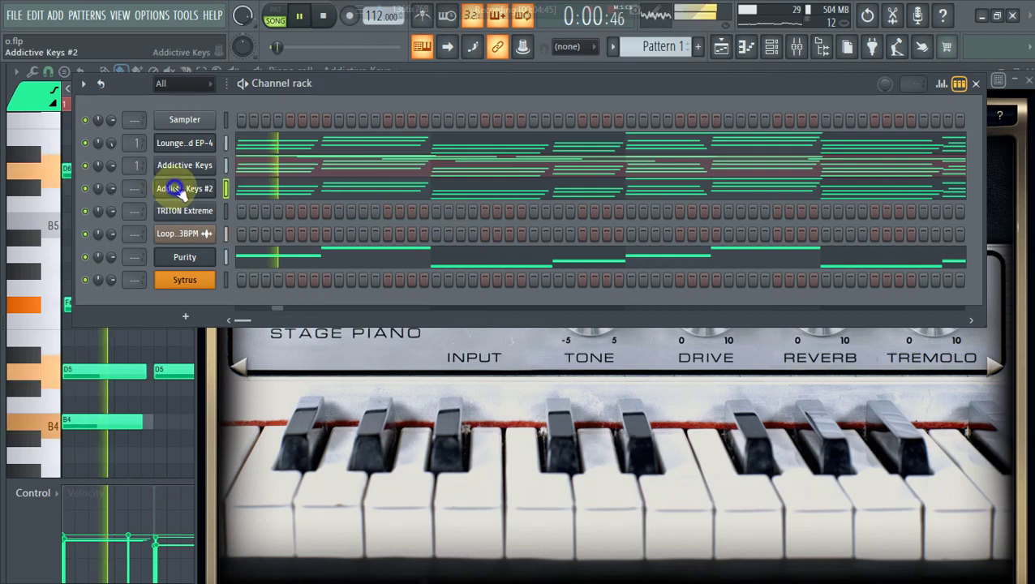
# Load Modern Upright - As Recorded with the Sound Board preset in Addictive Keys #2, and return to the channel rack
pyautogui.click(182, 188)
pyautogui.click(756, 140)
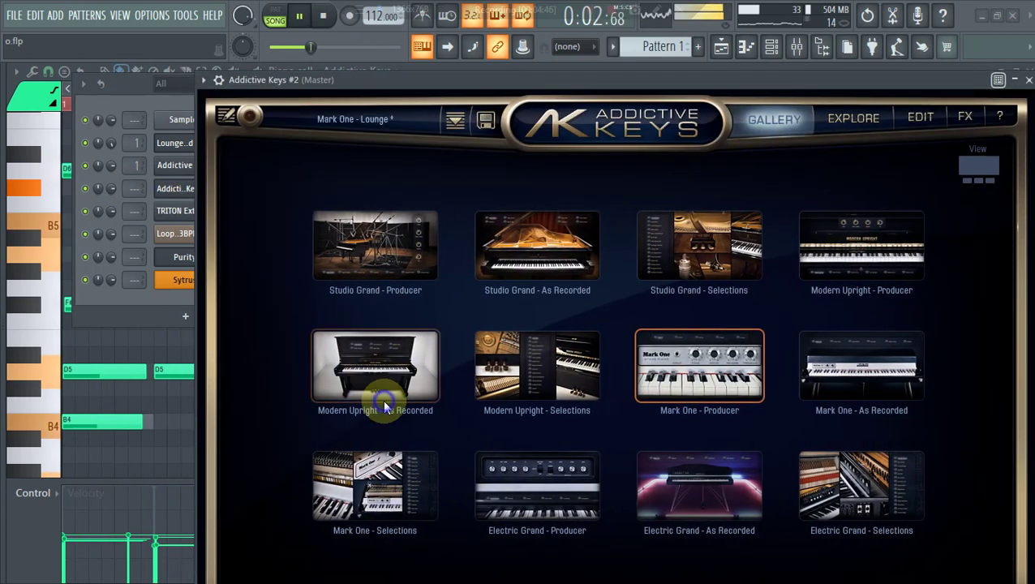
pyautogui.click(383, 397)
pyautogui.click(620, 243)
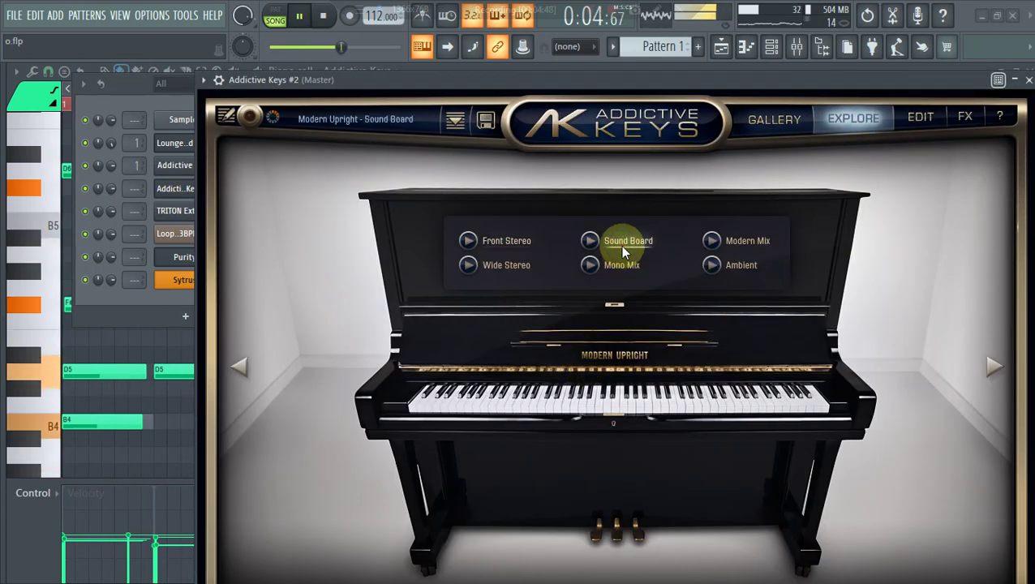
pyautogui.click(149, 91)
pyautogui.click(139, 142)
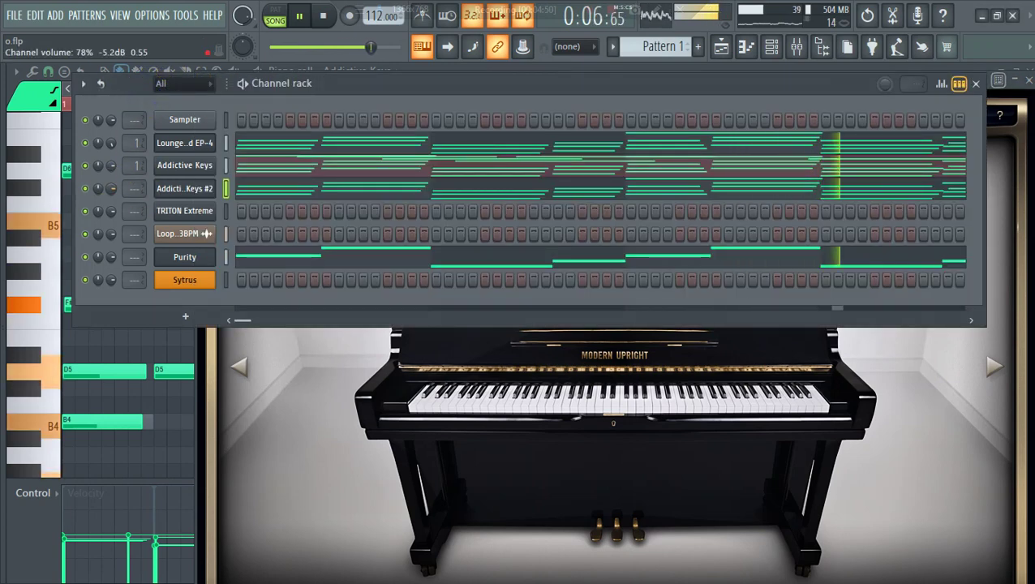
# Try the Time Flies preset of Modern Upright - Selections, and go back to Sound Board of Modern Upright - As Recorded
pyautogui.click(174, 192)
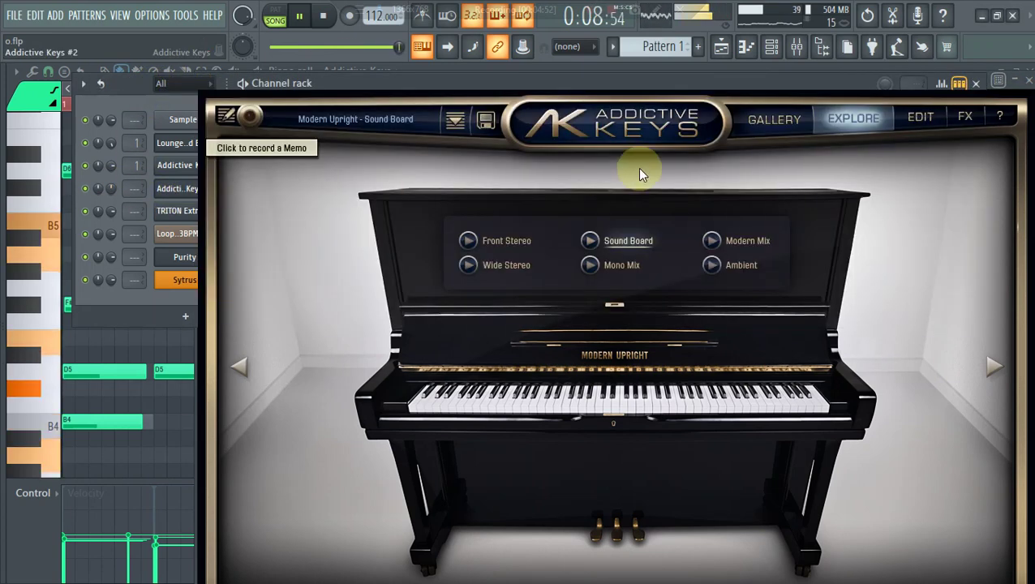
pyautogui.click(750, 120)
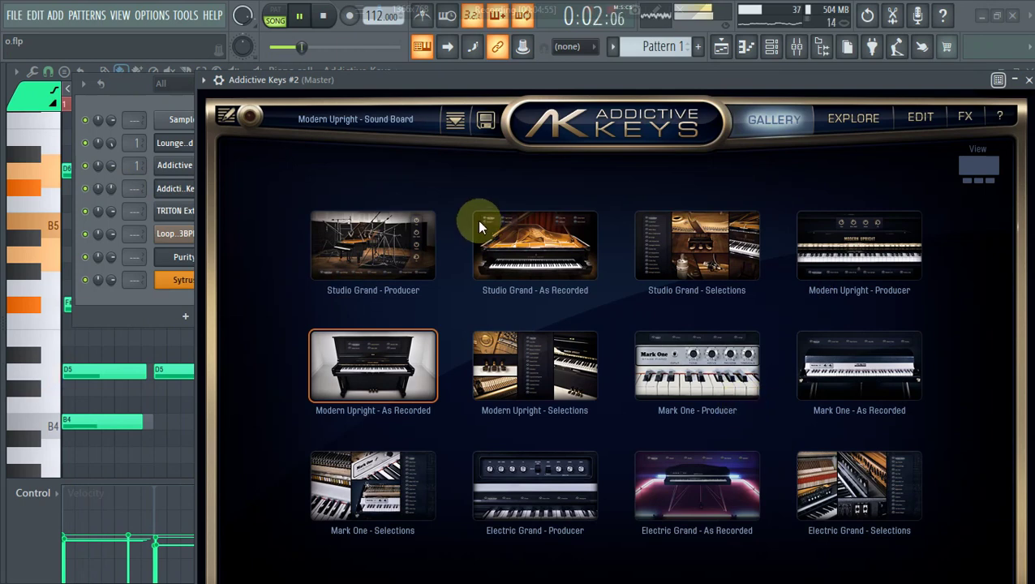
pyautogui.click(556, 381)
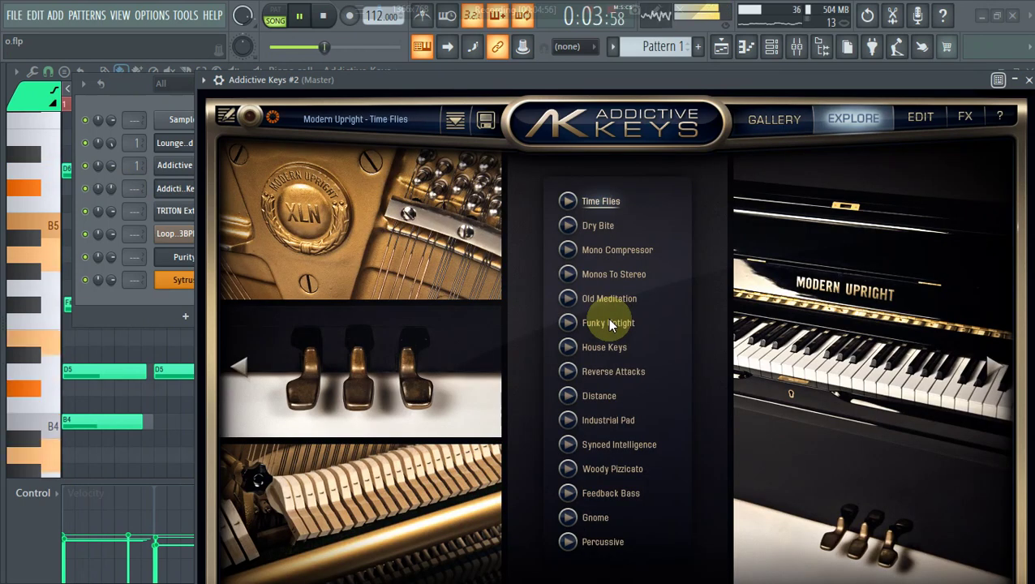
pyautogui.click(799, 48)
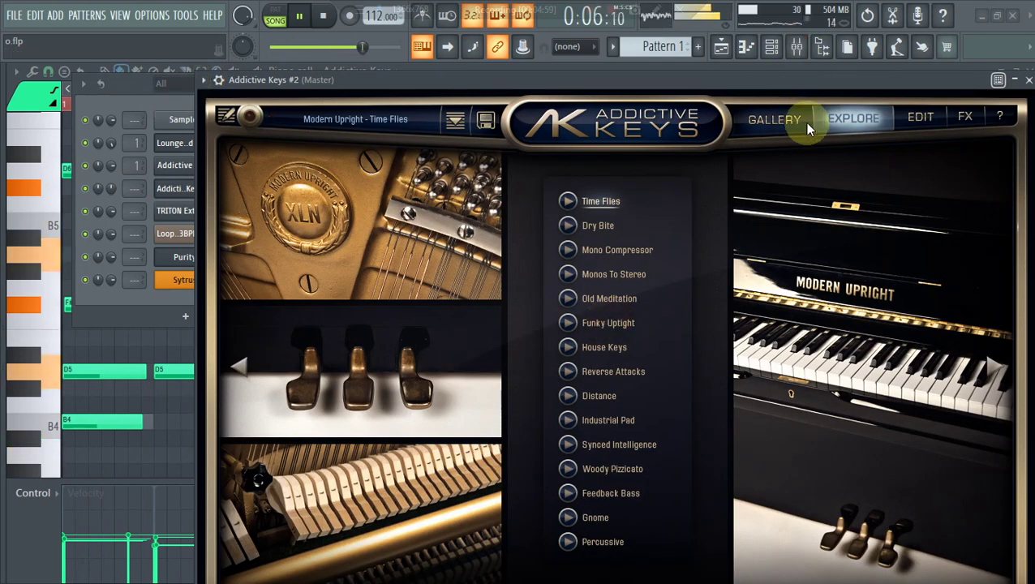
pyautogui.click(799, 123)
pyautogui.click(337, 392)
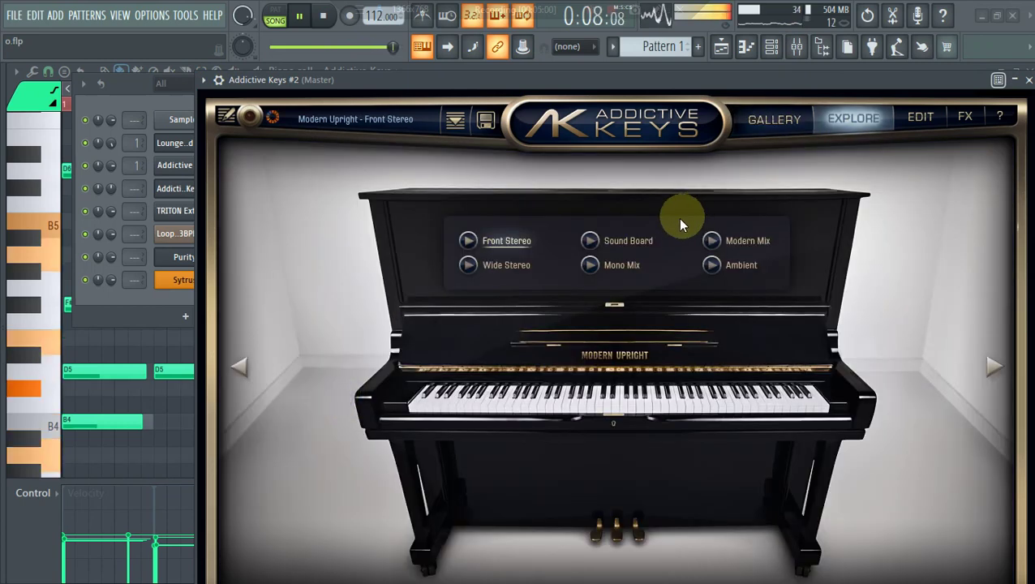
pyautogui.click(621, 240)
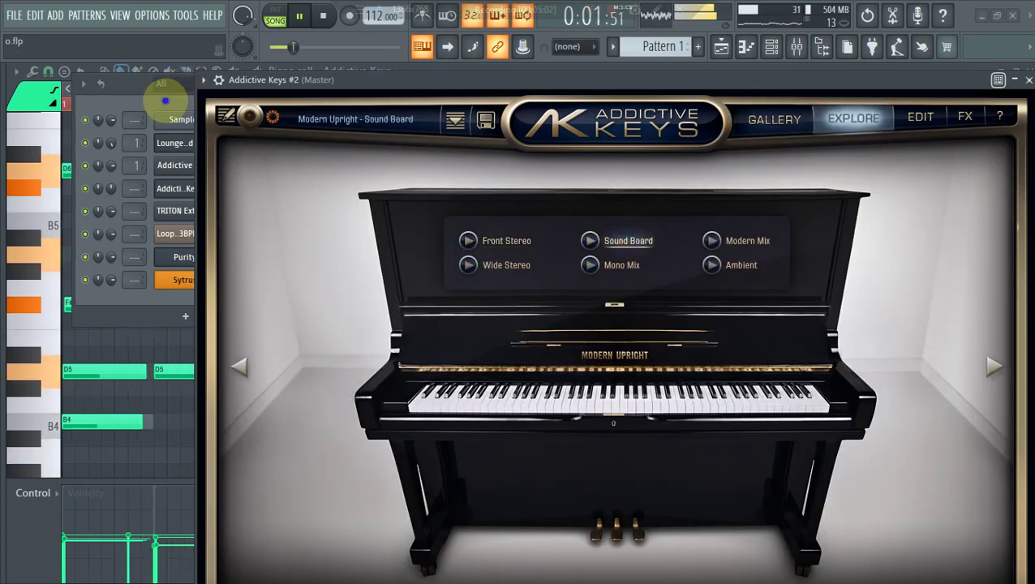
pyautogui.click(165, 101)
pyautogui.press('space')
pyautogui.click(192, 319)
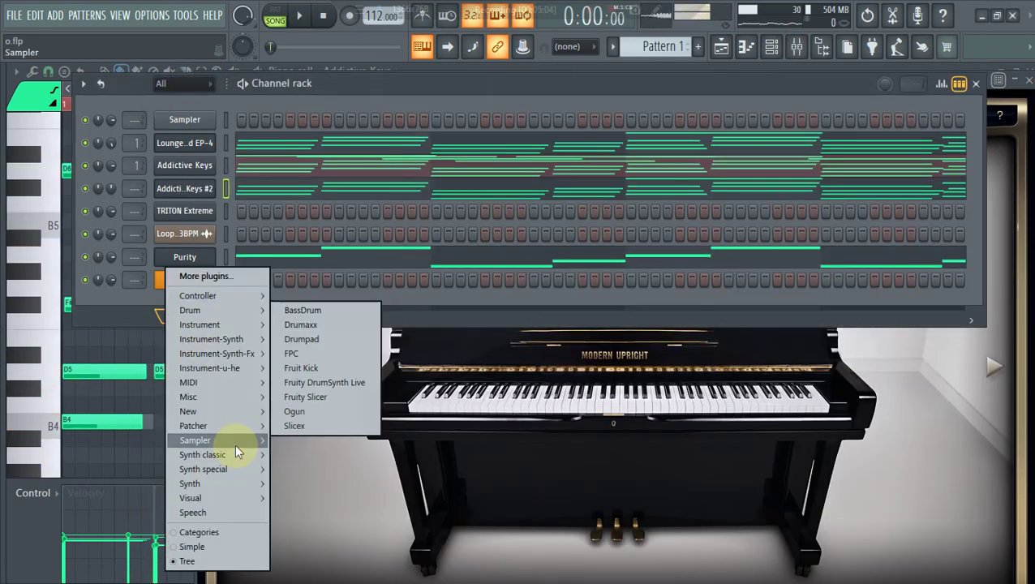
pyautogui.moveTo(241, 493)
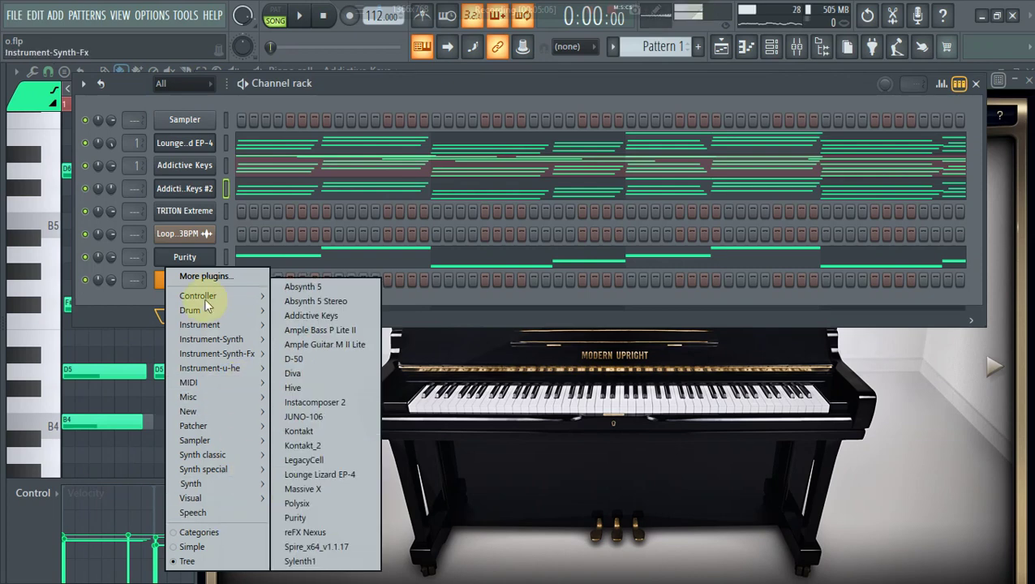
pyautogui.click(203, 253)
# Clone the Purity channel and set the clone to the Muted Guitar preset from the GM Normal category
pyautogui.rightClick(213, 255)
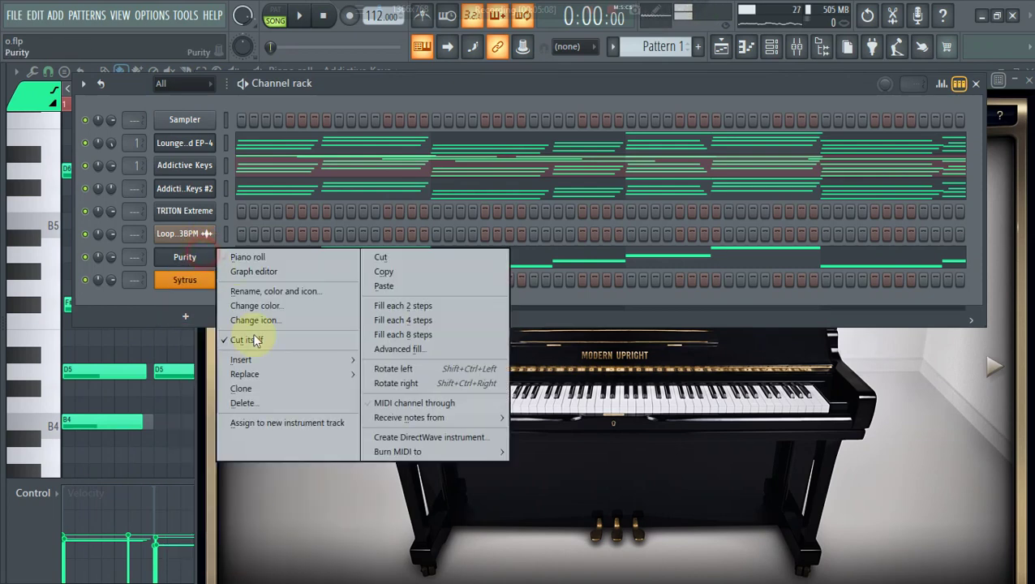
pyautogui.click(268, 389)
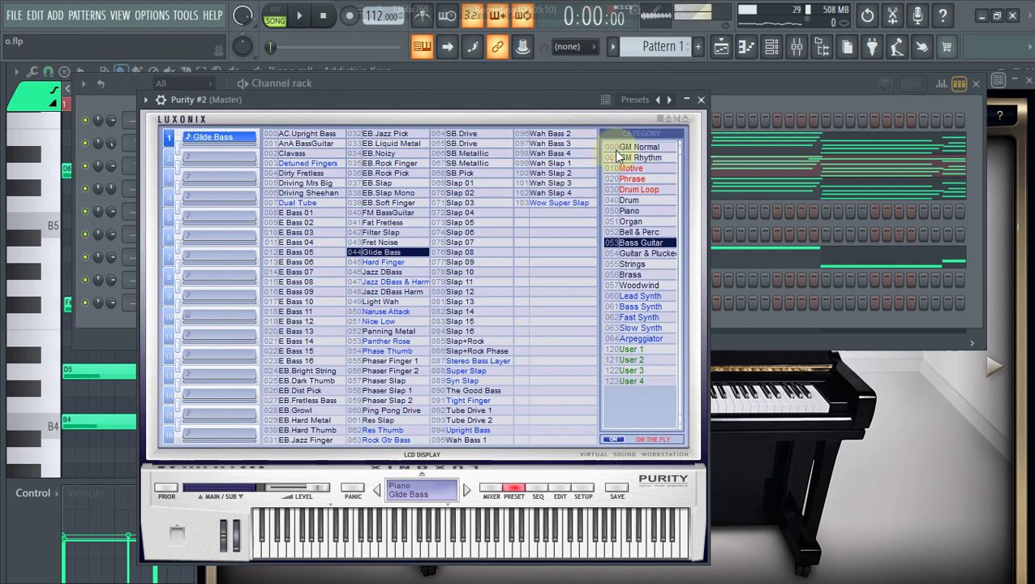
pyautogui.click(632, 147)
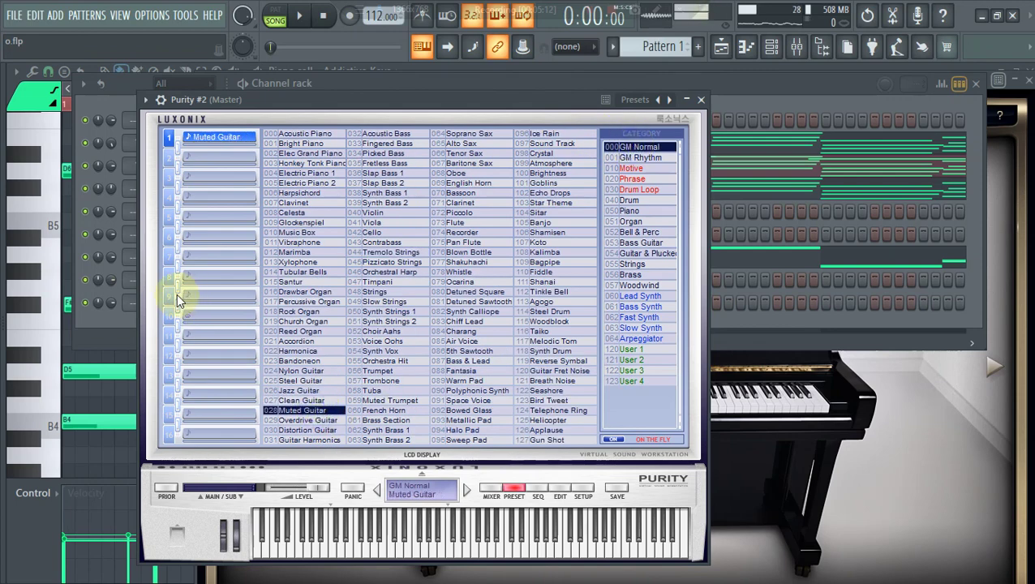
# Open the Purity #2 piano roll, and try a D6 note early in bar 1 before removing it
pyautogui.click(132, 315)
pyautogui.rightClick(192, 283)
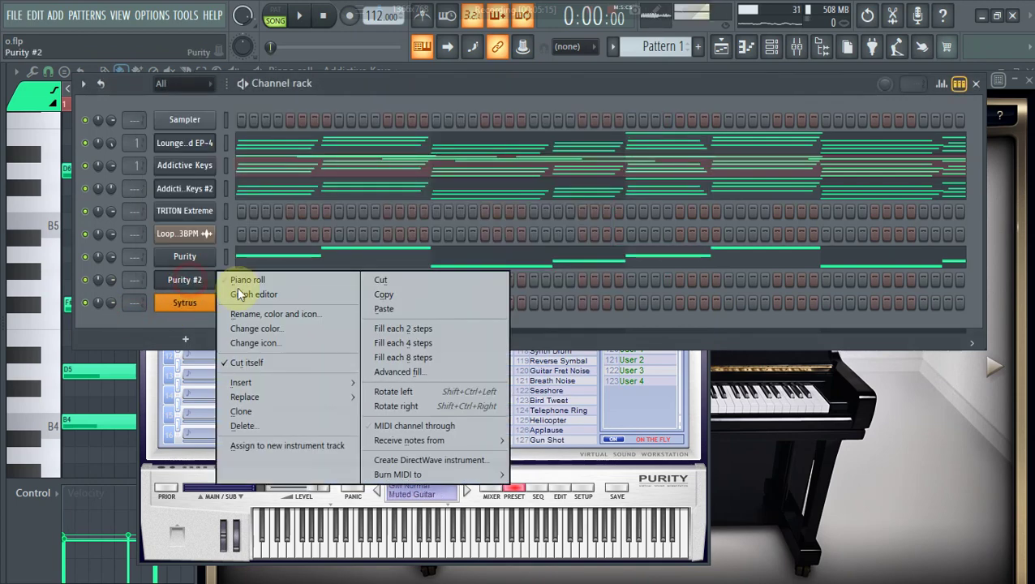
pyautogui.click(247, 282)
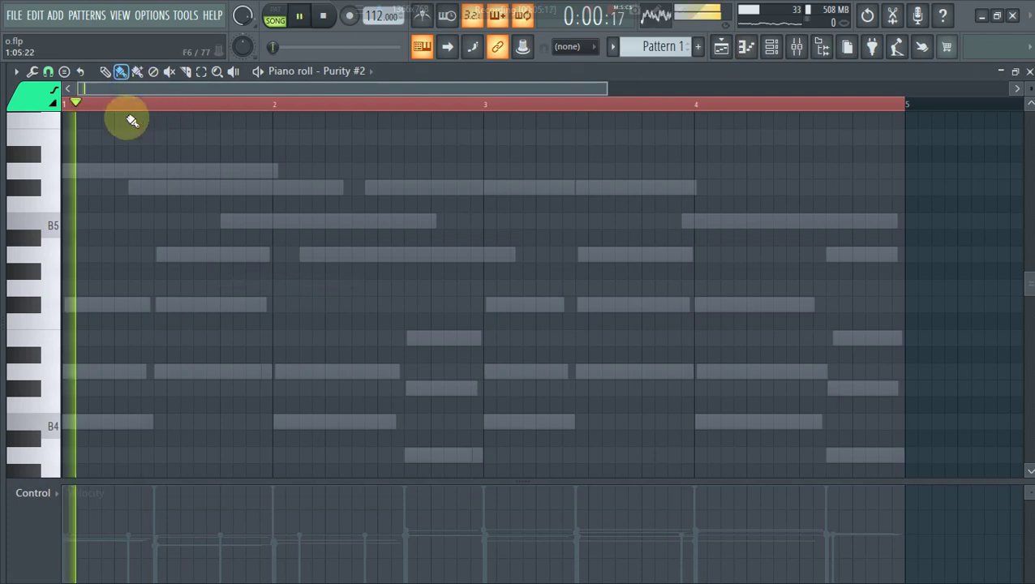
pyautogui.click(87, 172)
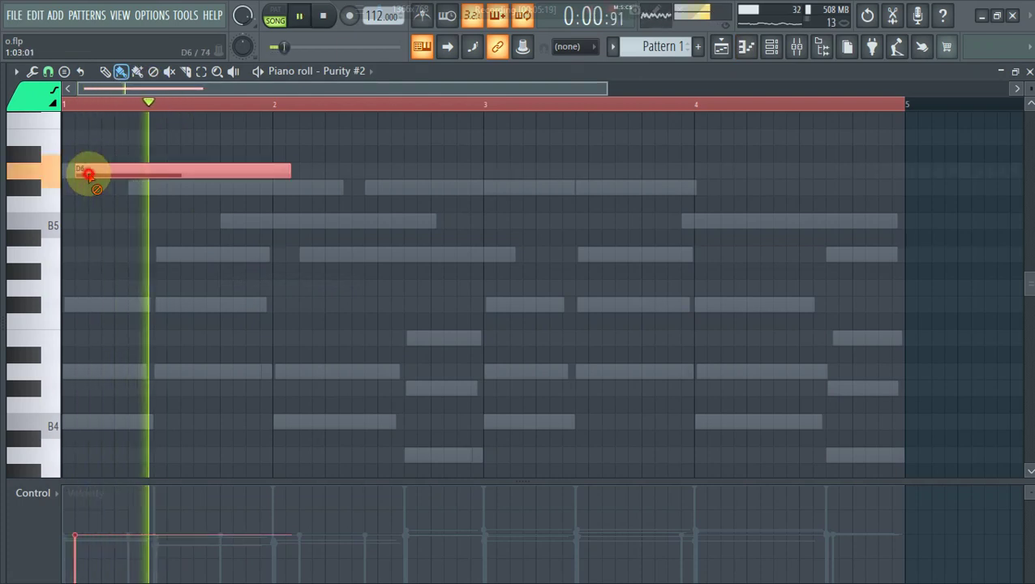
pyautogui.rightClick(88, 173)
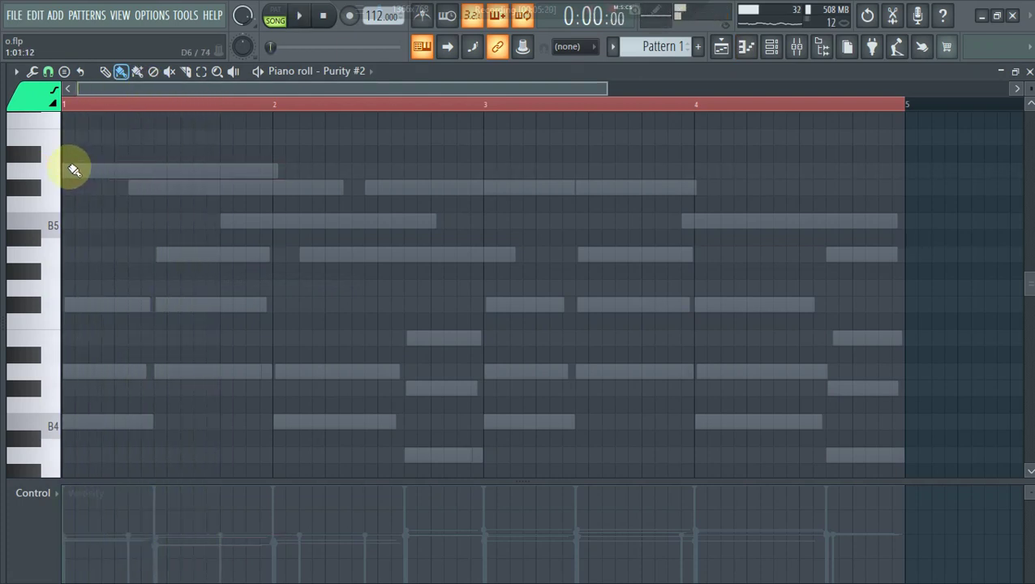
pyautogui.press('space')
pyautogui.press('space')
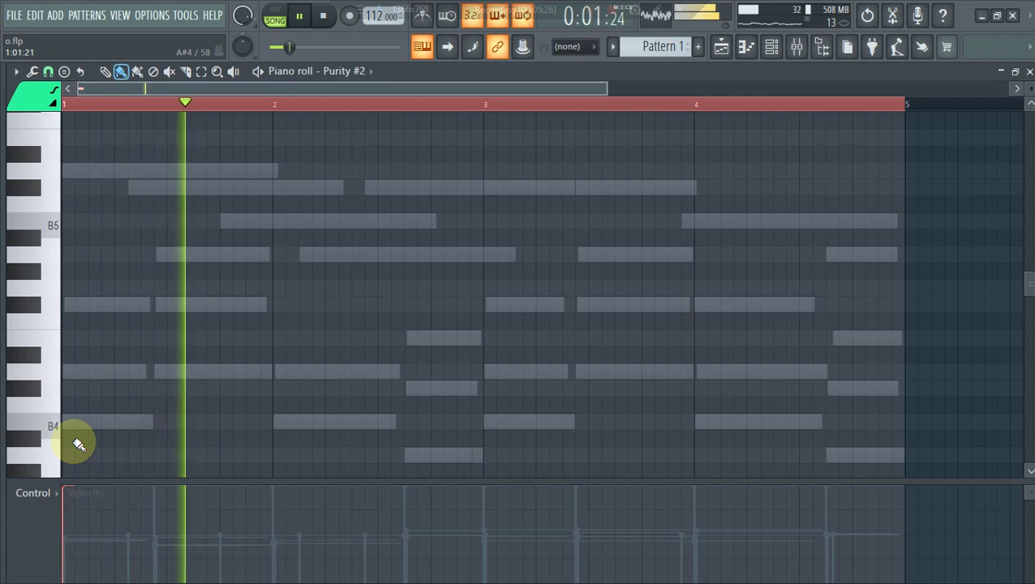
pyautogui.scroll(5, 98, 432)
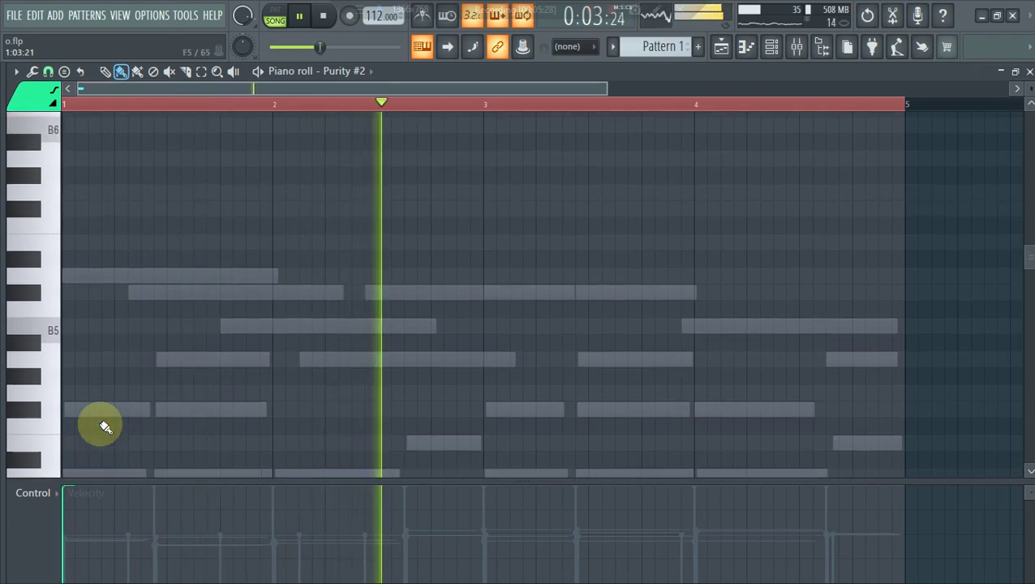
pyautogui.press('space')
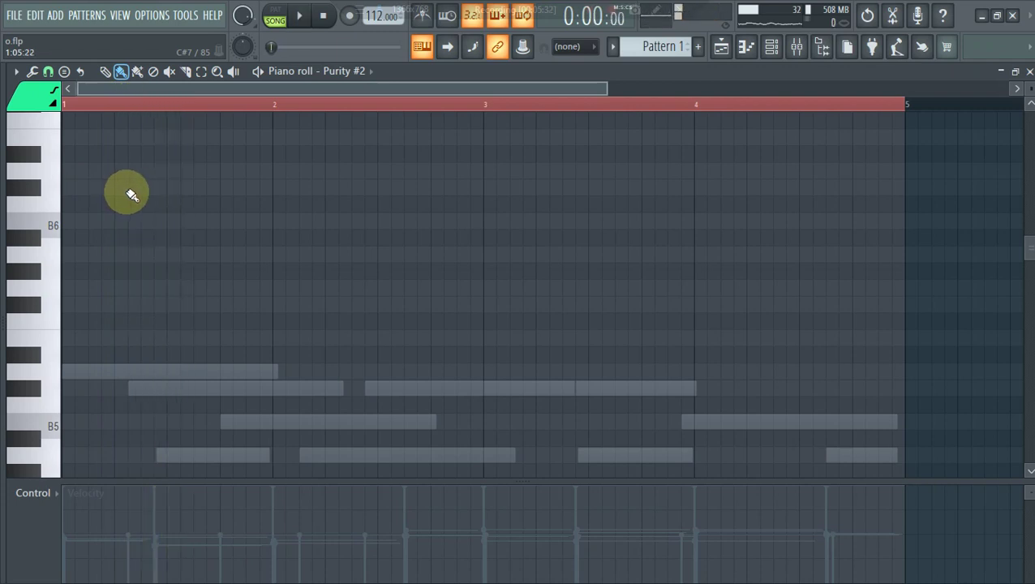
# Place a one-step B6 note at step 3 of bar 1 for the muted guitar
pyautogui.click(93, 171)
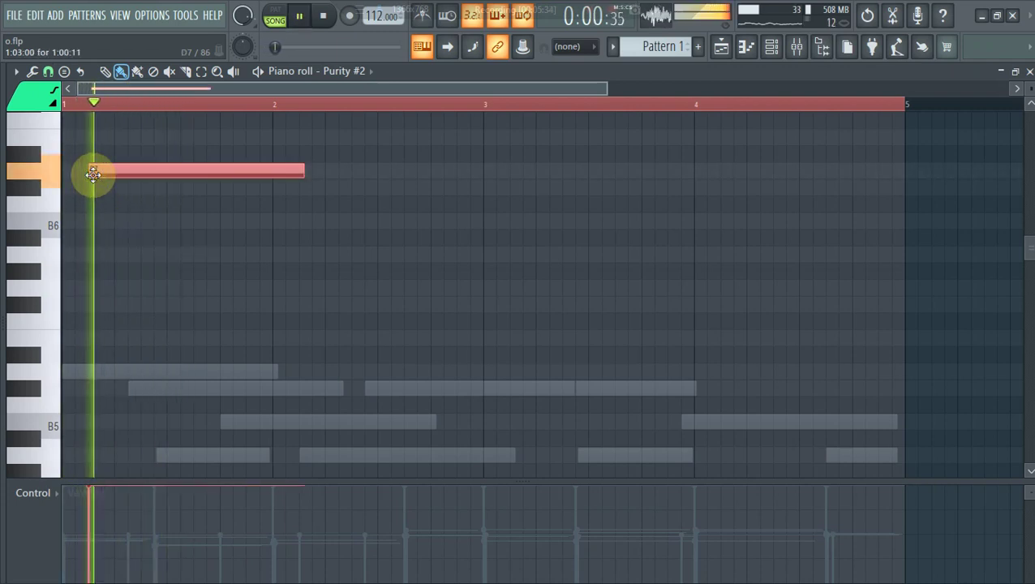
pyautogui.press('space')
pyautogui.press('Down')
pyautogui.press('Down')
pyautogui.press('Down')
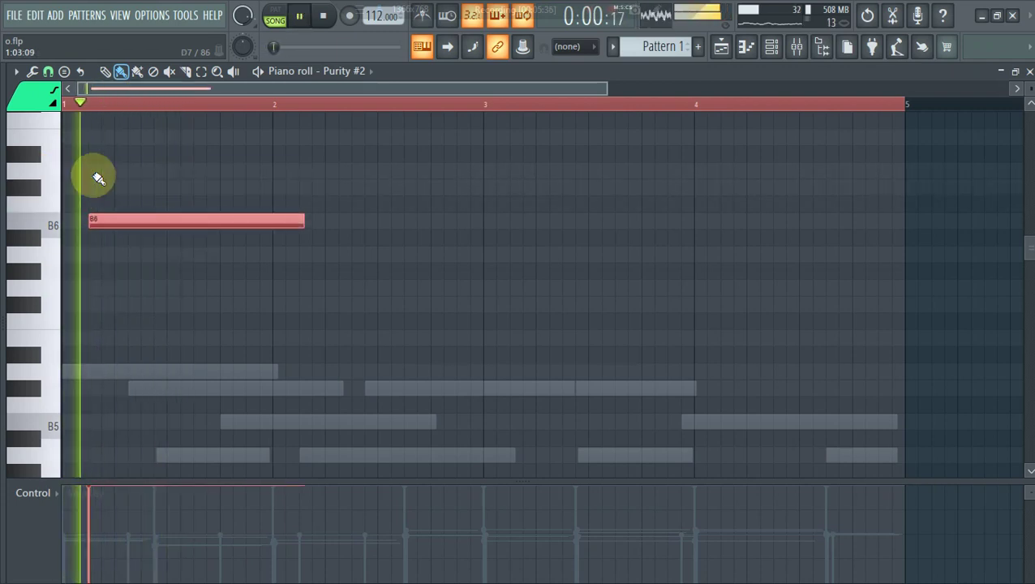
pyautogui.hotkey('shift', 'd')
pyautogui.press('space')
pyautogui.press('space')
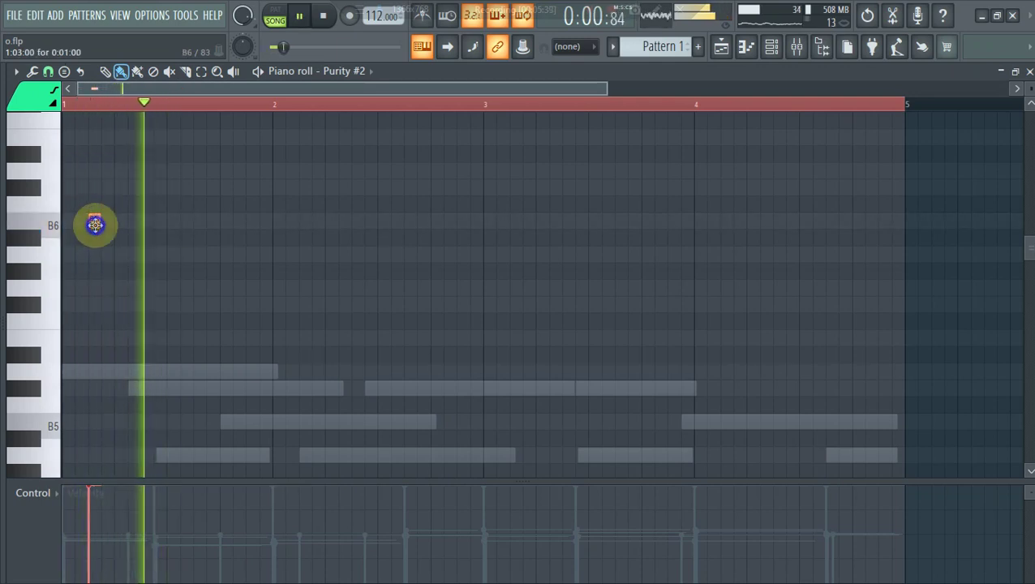
# Add a second one-step B6 note at step 8 of bar 1, checking its timing against playback
pyautogui.press('space')
pyautogui.press('space')
pyautogui.click(150, 224)
pyautogui.press('space')
pyautogui.press('space')
pyautogui.press('space')
pyautogui.press('space')
pyautogui.moveTo(145, 221); pyautogui.dragTo(159, 221)
pyautogui.press('space')
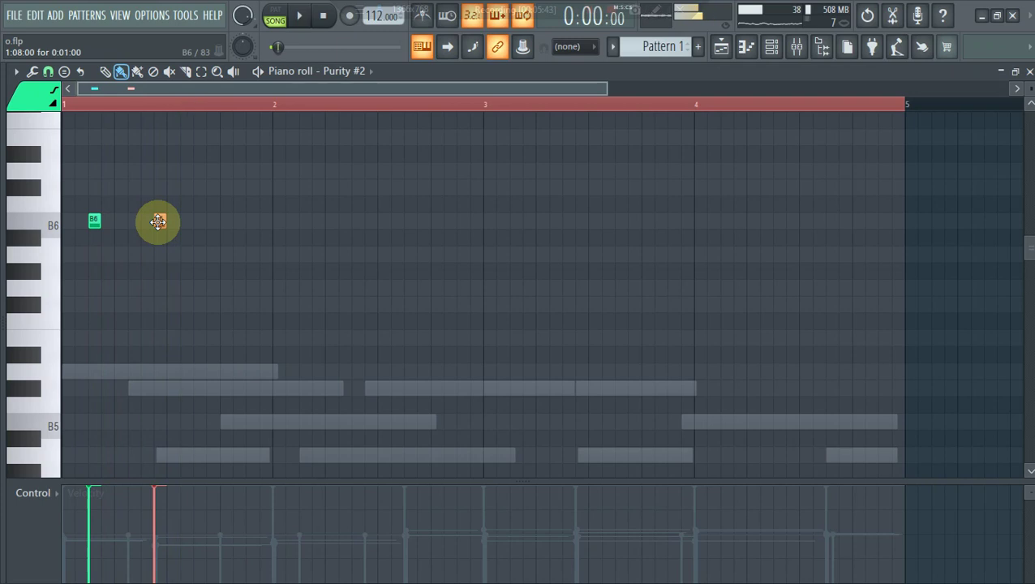
pyautogui.press('space')
# Add one-step B6 notes at steps 11 and 16 of bar 1 and at step 3 of bar 2
pyautogui.click(199, 221)
pyautogui.press('space')
pyautogui.press('space')
pyautogui.click(253, 219)
pyautogui.moveTo(253, 217); pyautogui.dragTo(265, 219)
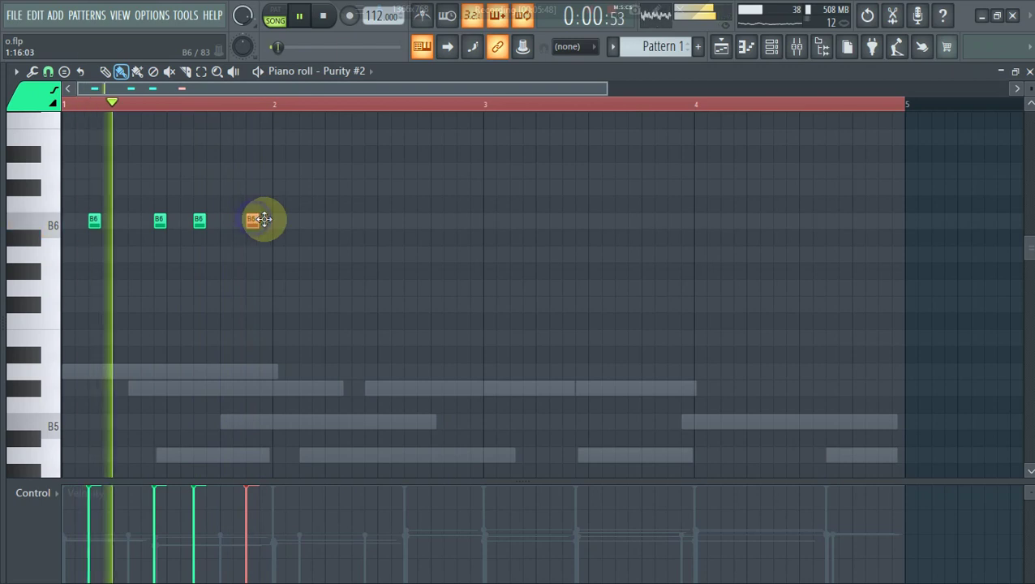
pyautogui.click(305, 221)
pyautogui.click(358, 221)
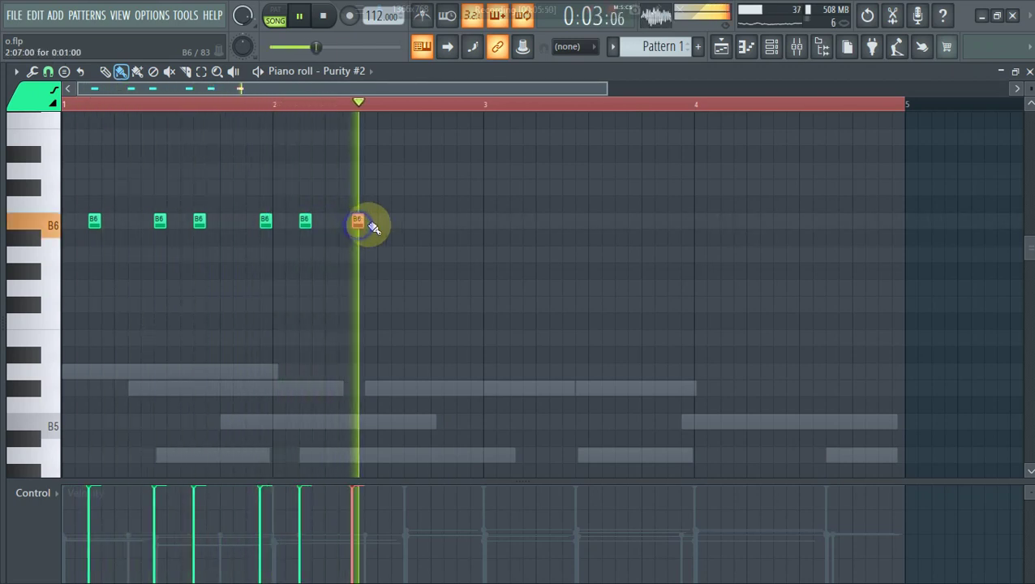
pyautogui.rightClick(357, 221)
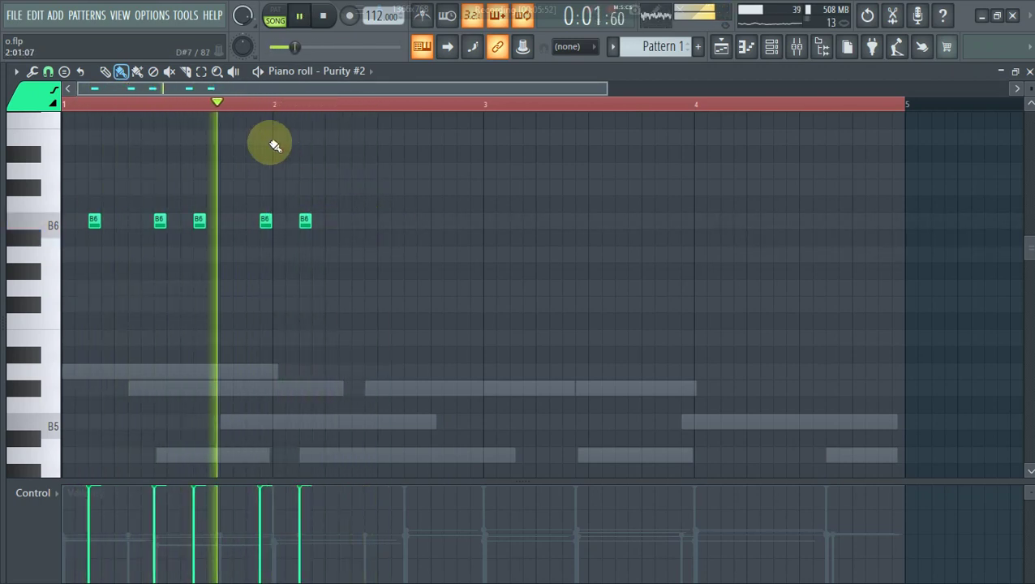
# Repeat the last four B6 notes to continue the muted guitar rhythm through bar 4, removing the extra note past the end
pyautogui.press('space')
pyautogui.moveTo(159, 198); pyautogui.dragTo(397, 260)
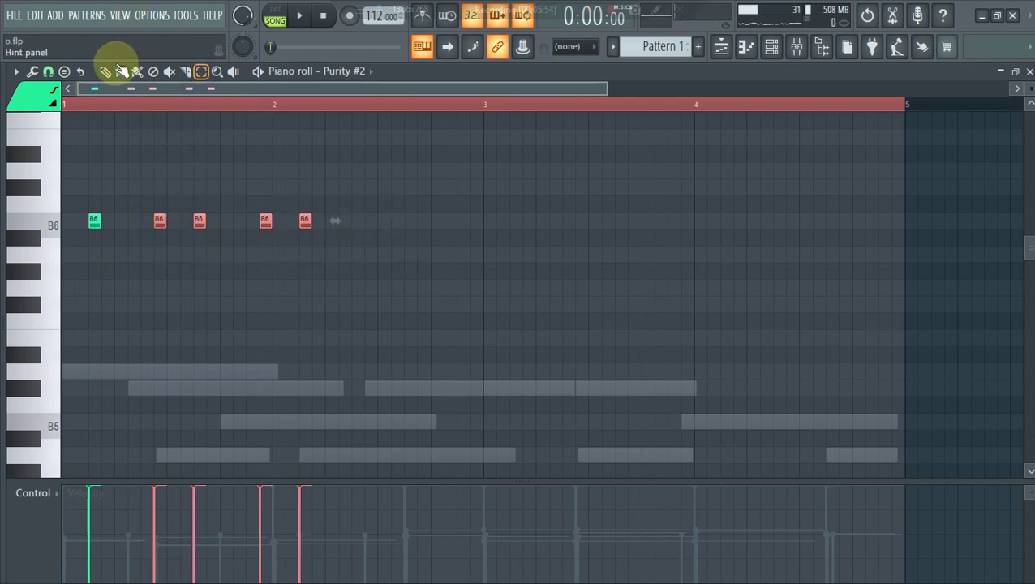
pyautogui.press('space')
pyautogui.moveTo(198, 219); pyautogui.dragTo(828, 224)
pyautogui.rightClick(939, 222)
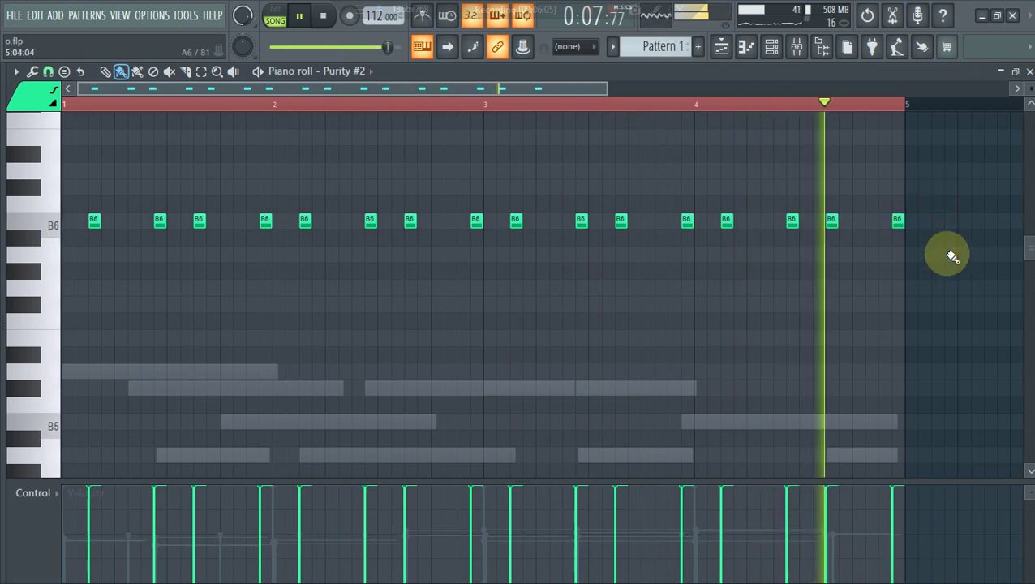
# Move the muted guitar notes from the Purity #2 channel to the Sytrus channel
pyautogui.click(793, 55)
pyautogui.click(775, 50)
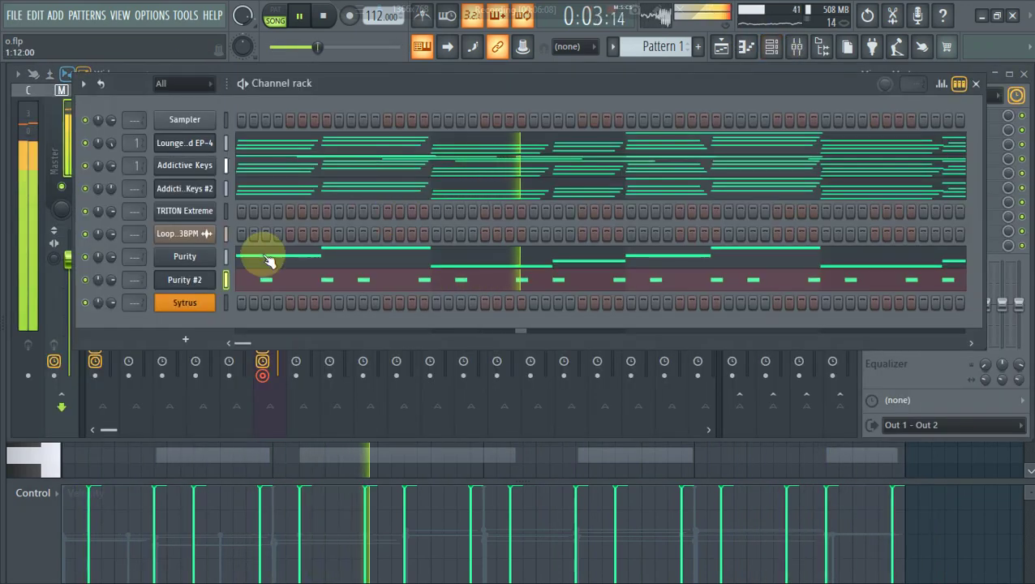
pyautogui.rightClick(195, 279)
pyautogui.click(378, 280)
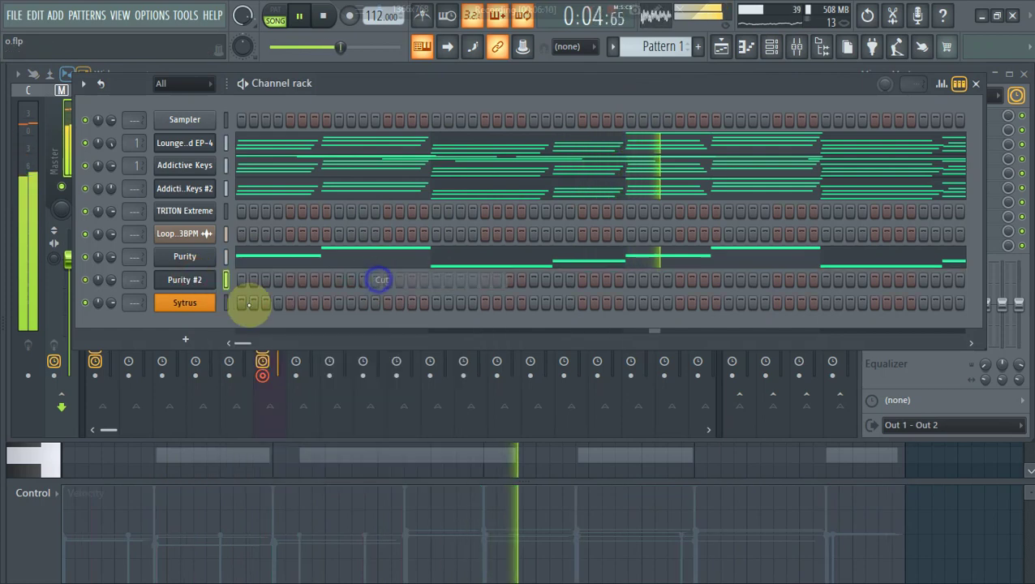
pyautogui.rightClick(208, 305)
pyautogui.click(381, 332)
pyautogui.press('space')
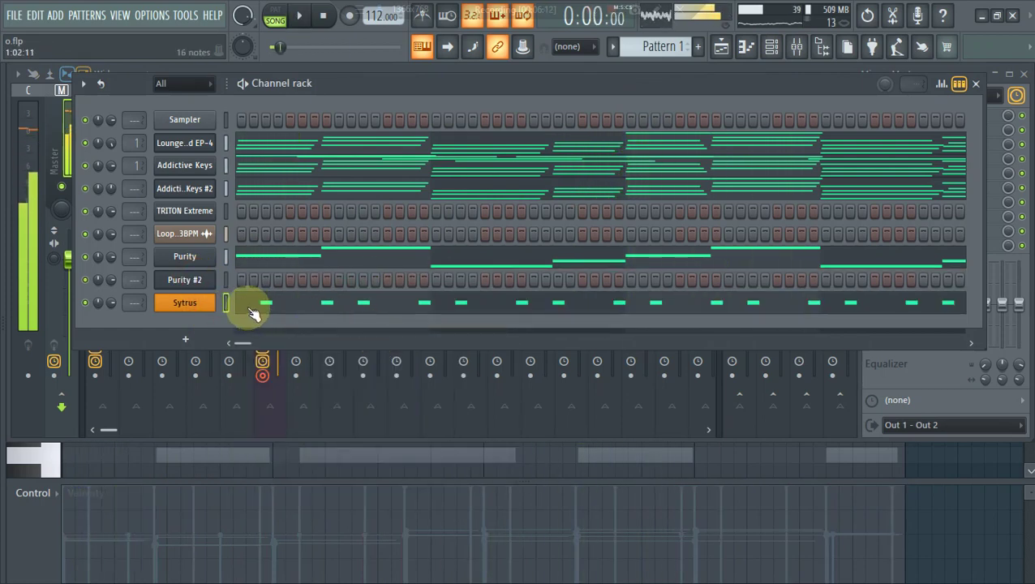
# Load the Amyleigh pad preset in Sytrus and audition it with the muted guitar notes
pyautogui.click(199, 302)
pyautogui.click(601, 160)
pyautogui.click(510, 181)
pyautogui.press('space')
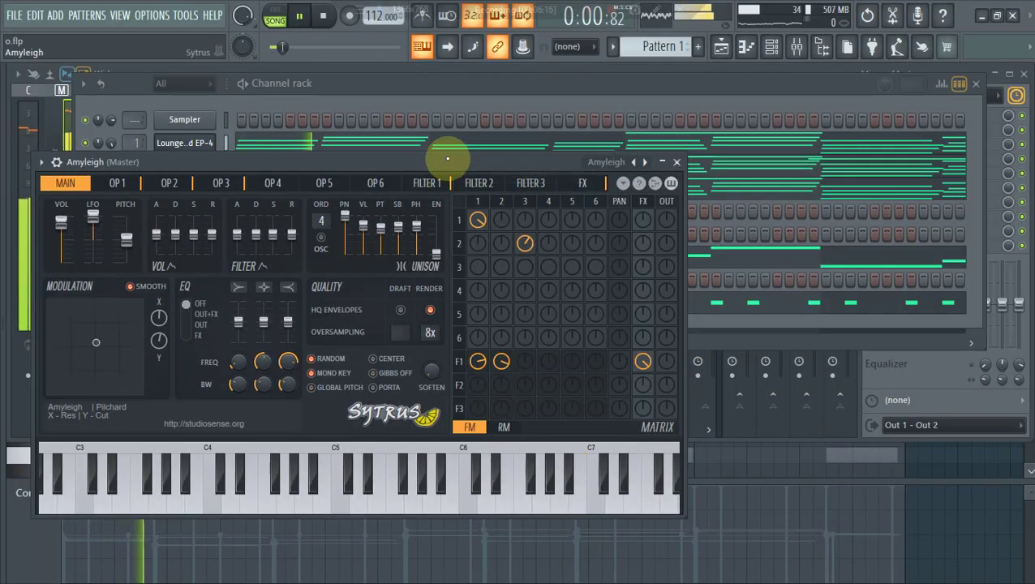
# Try the Acoustic steel guitar preset in Sytrus before switching to Distorto, and mute that channel
pyautogui.click(601, 163)
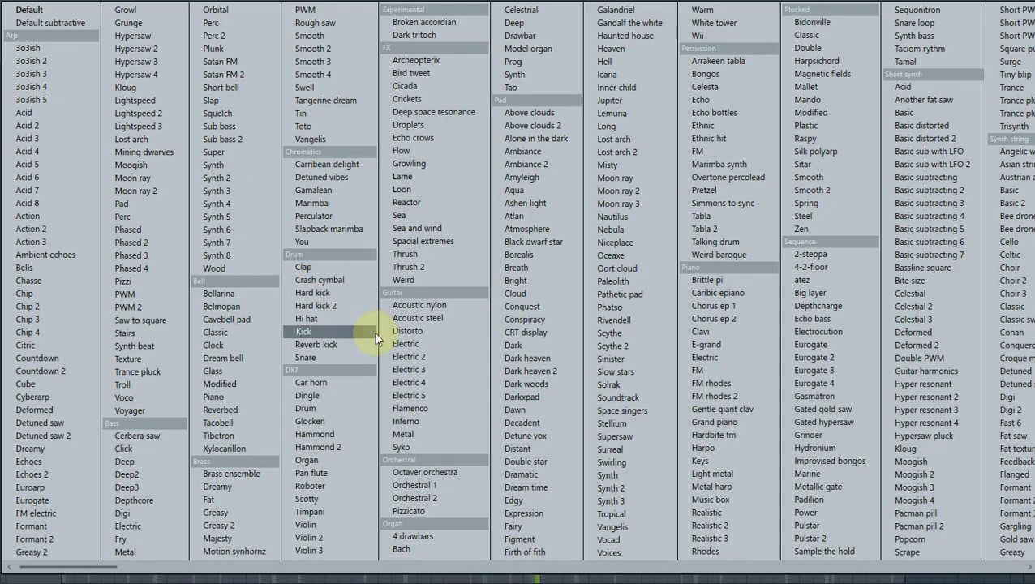
pyautogui.click(417, 318)
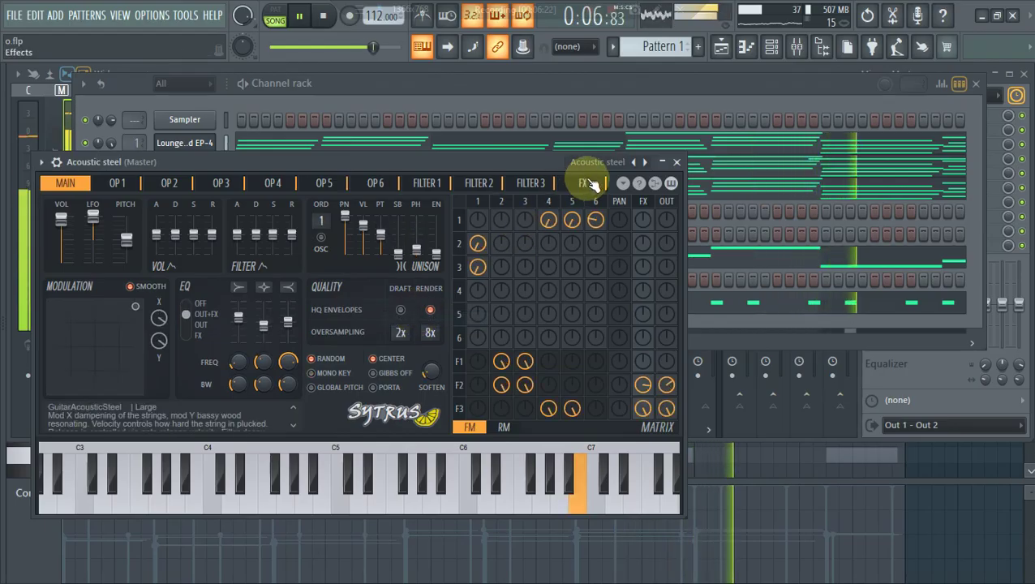
pyautogui.click(647, 162)
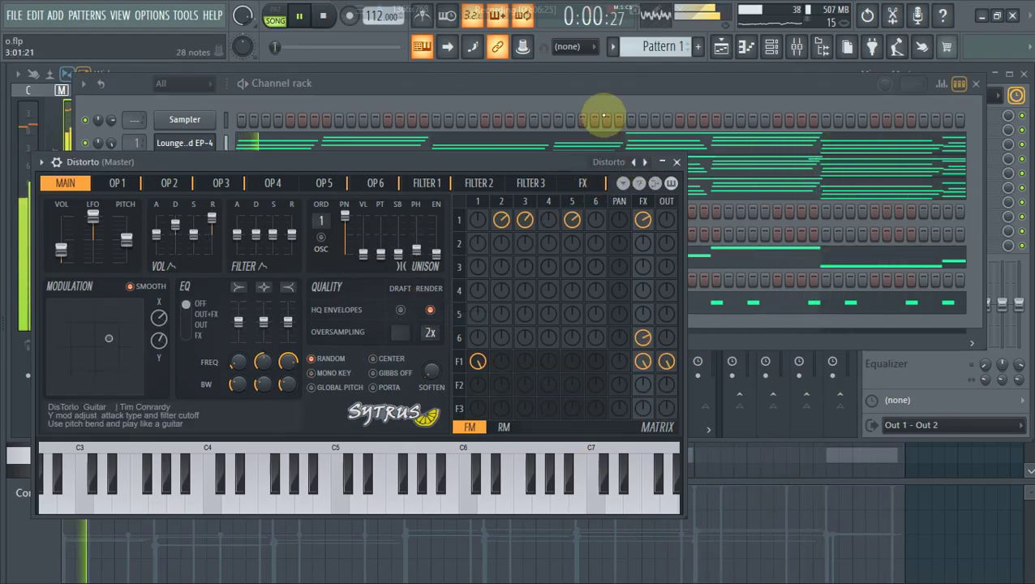
pyautogui.click(584, 99)
pyautogui.press('space')
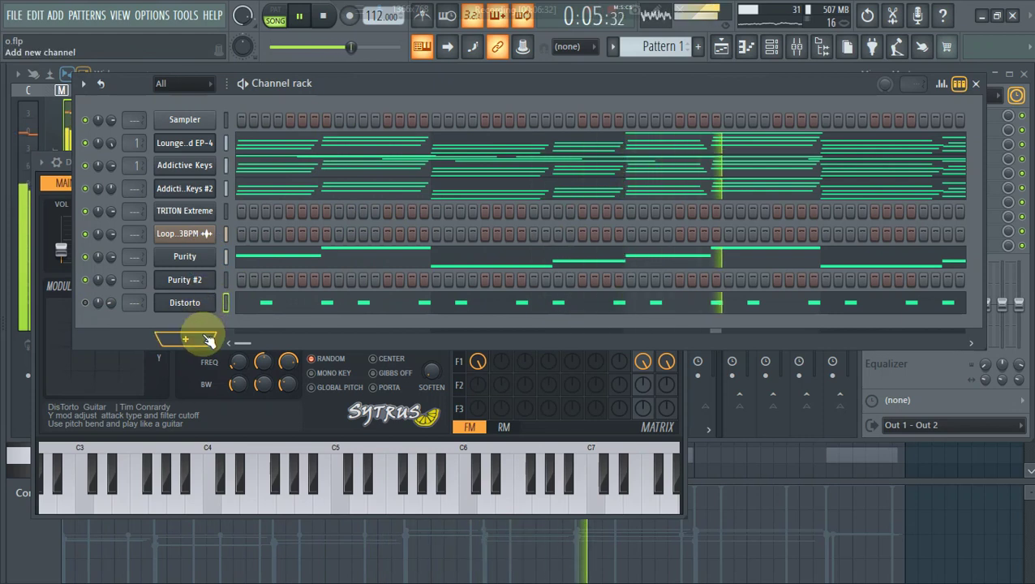
# Open the playlist to check the loop and Pattern 1 during playback, and stop playback
pyautogui.rightClick(200, 212)
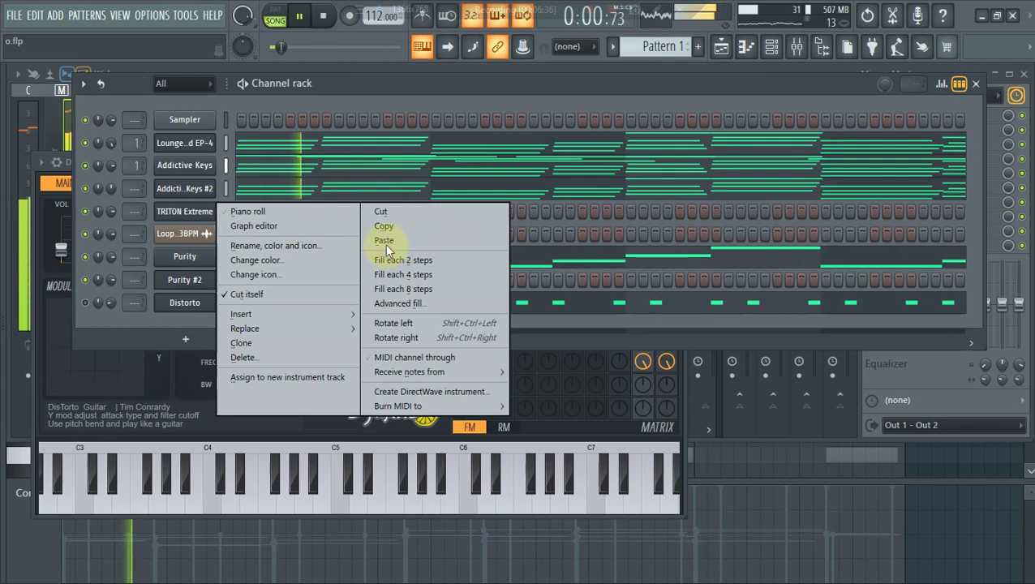
pyautogui.click(719, 81)
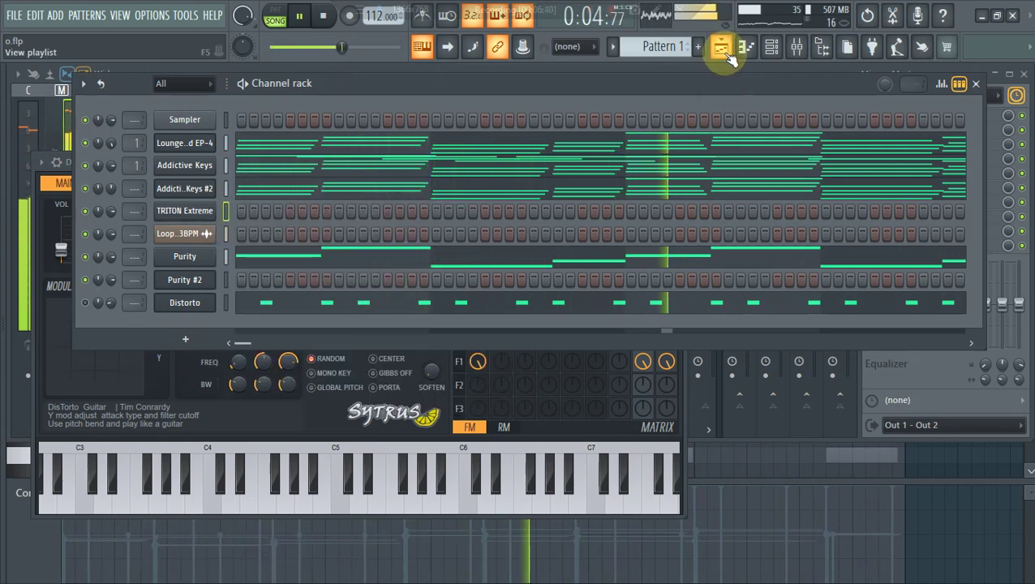
pyautogui.click(728, 56)
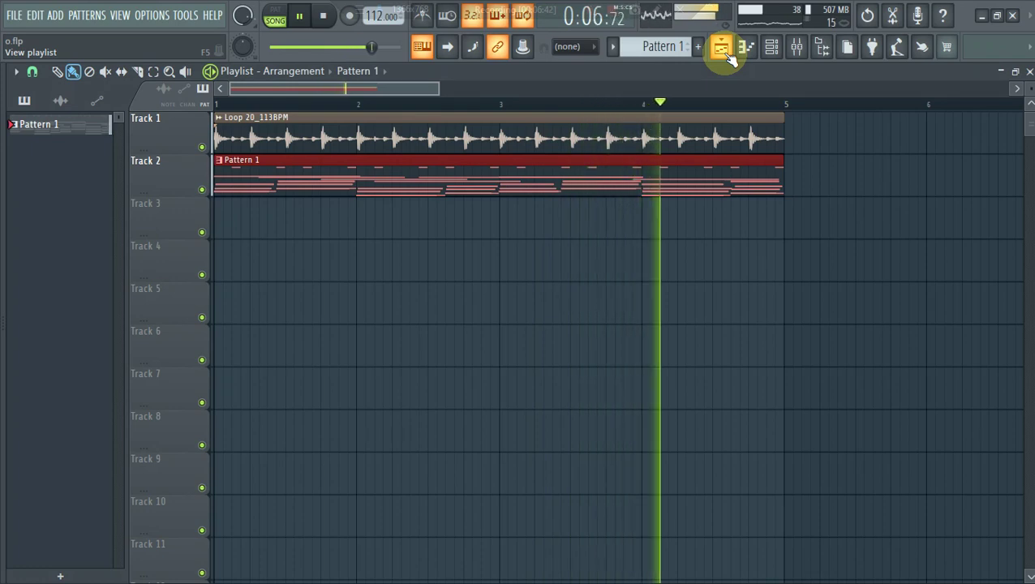
pyautogui.press('space')
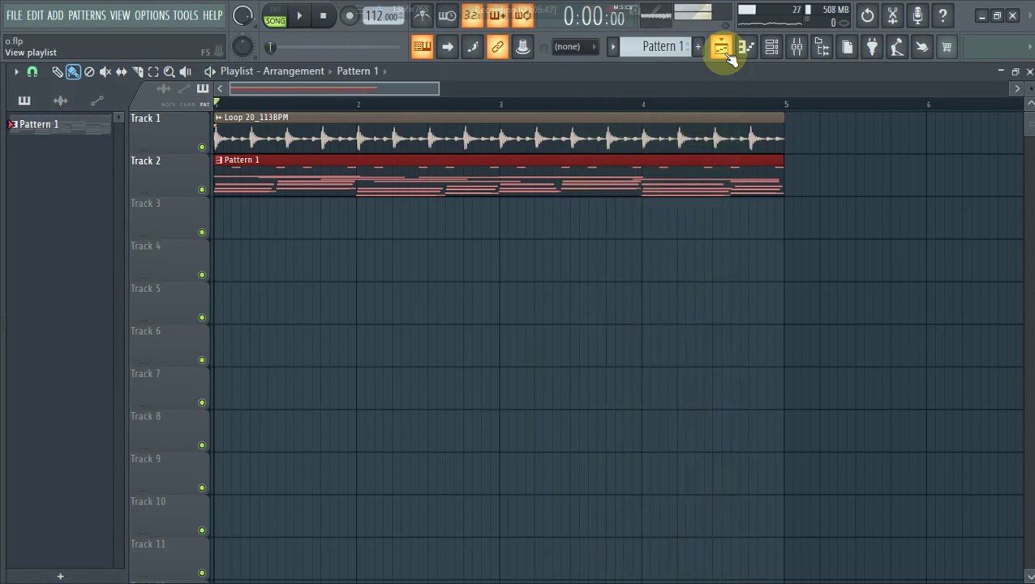
# Open the Lounge Lizard EP-4 piano roll to examine the lower notes of the chords
pyautogui.click(772, 49)
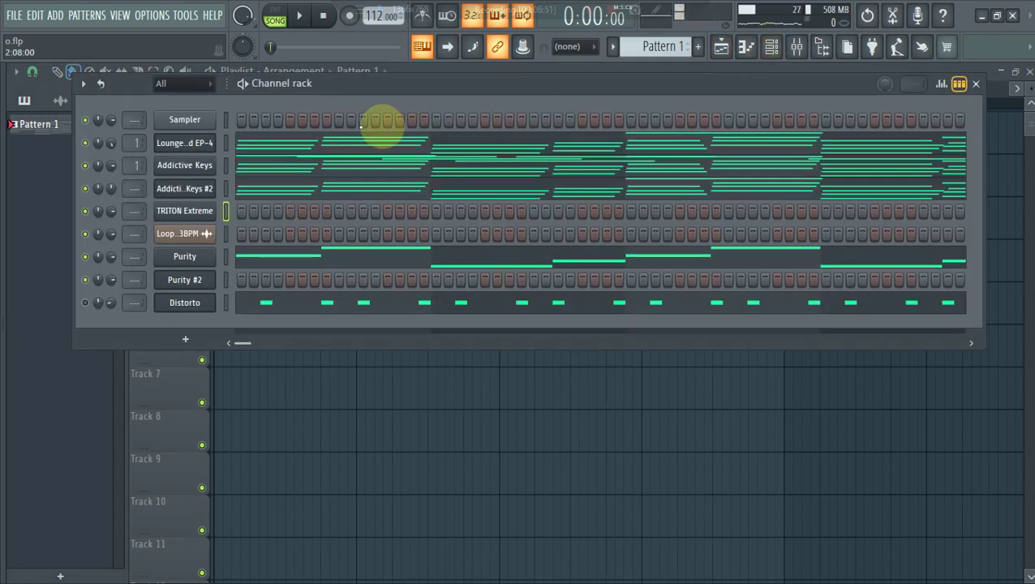
pyautogui.click(300, 143)
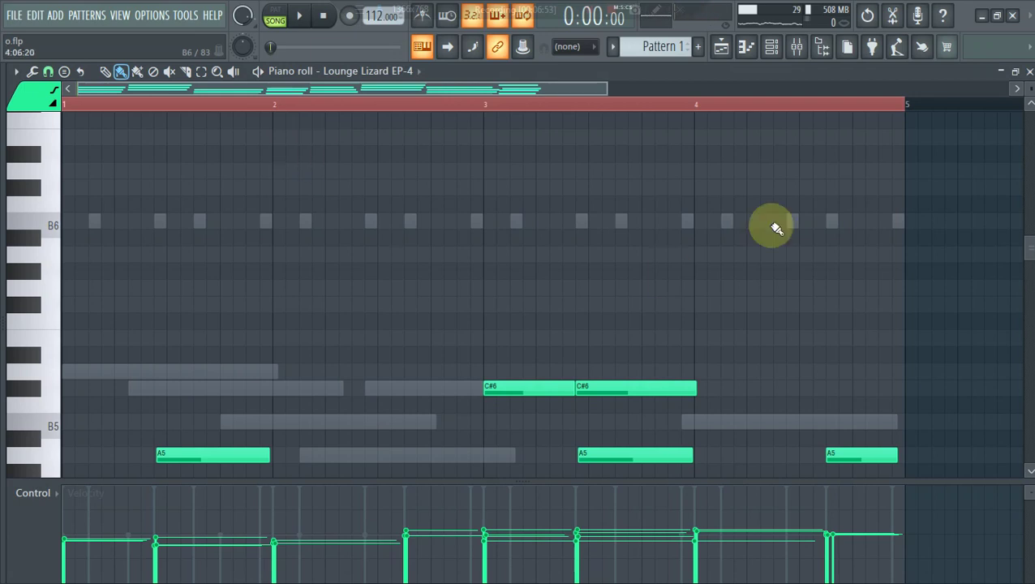
pyautogui.scroll(-8, 1025, 241)
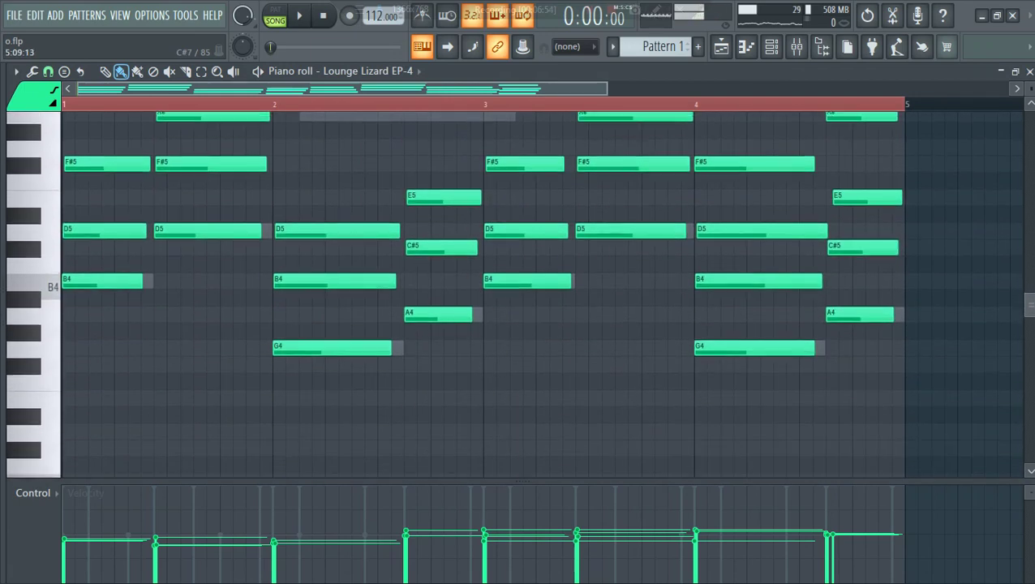